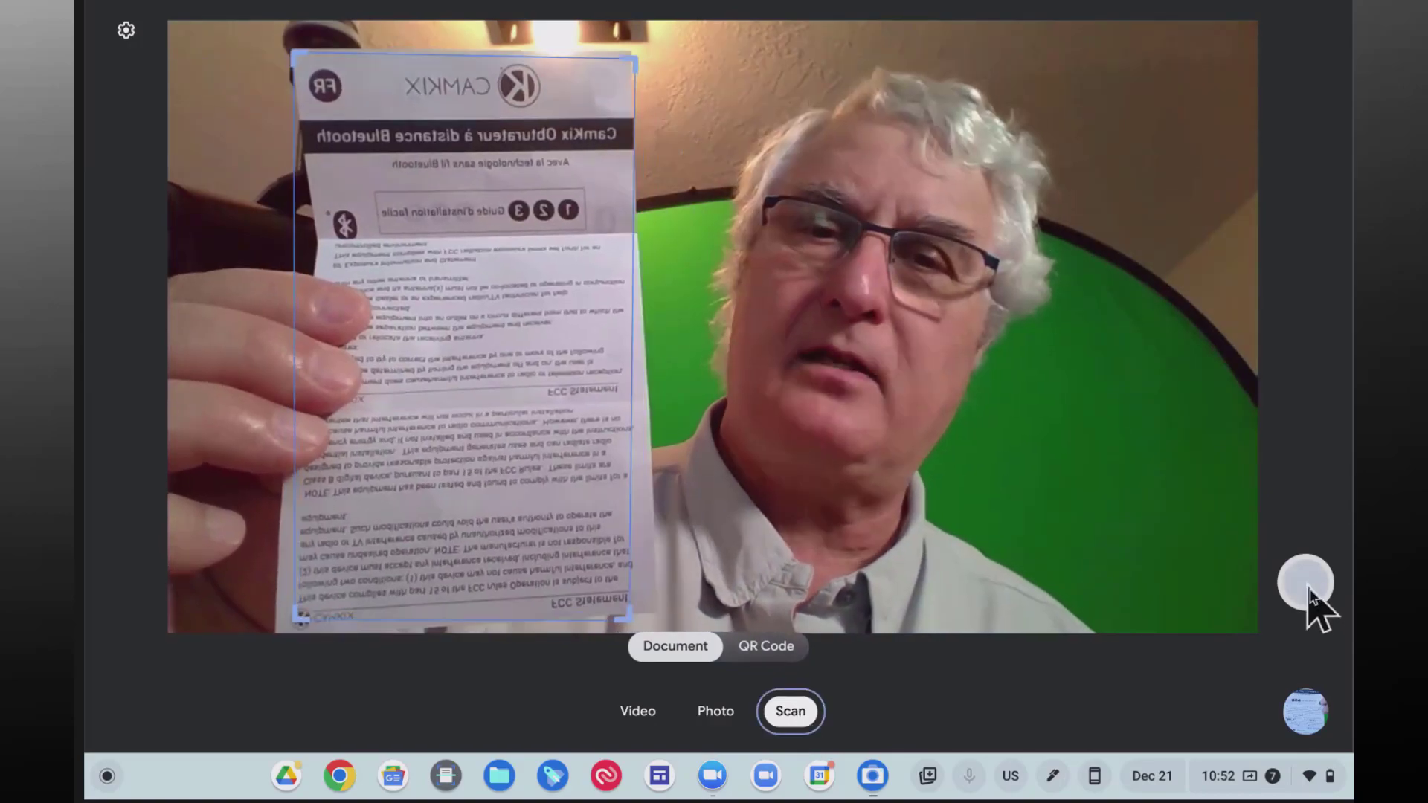
Scan the French and English CamKix instruction sheets as a two-page document and save it as a PDF
click(1307, 581)
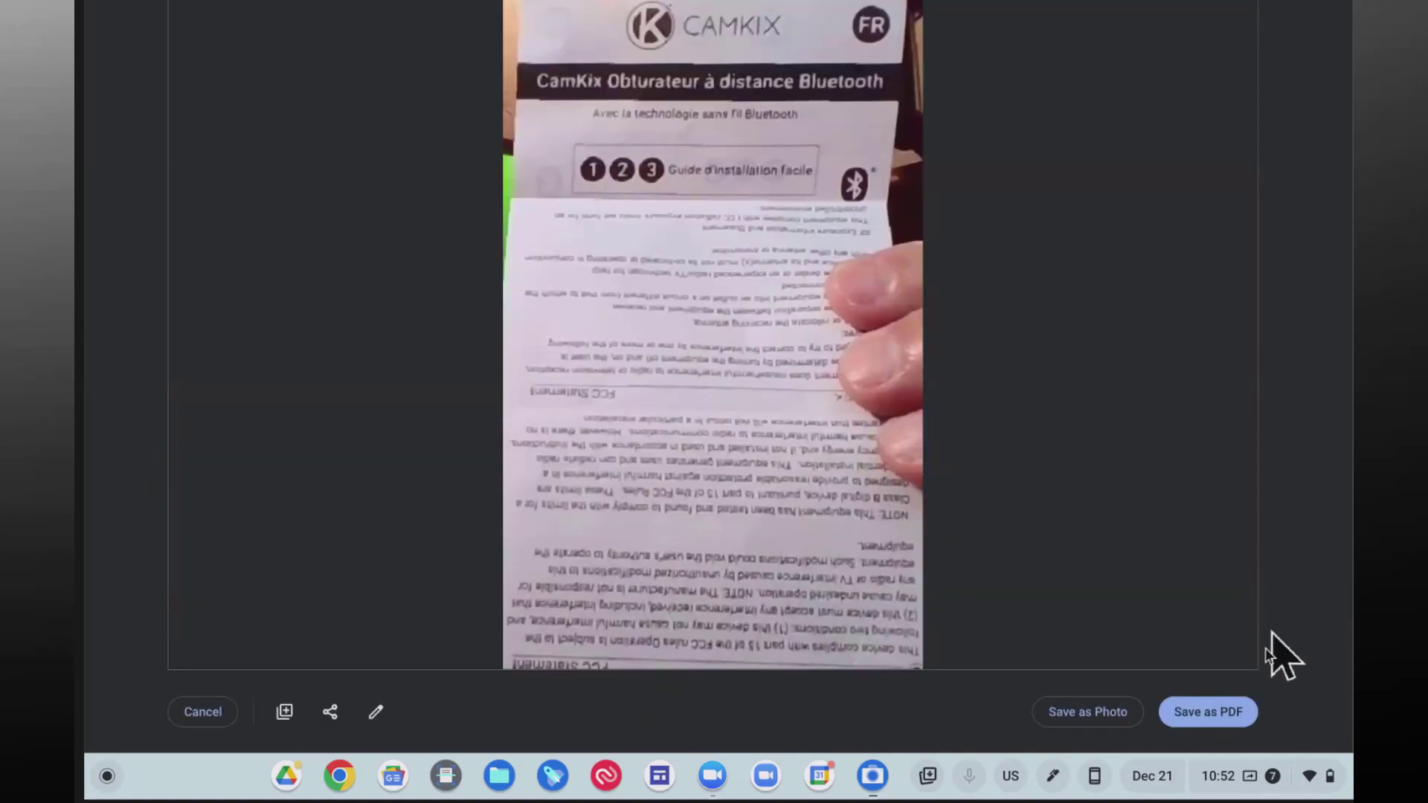
click(285, 712)
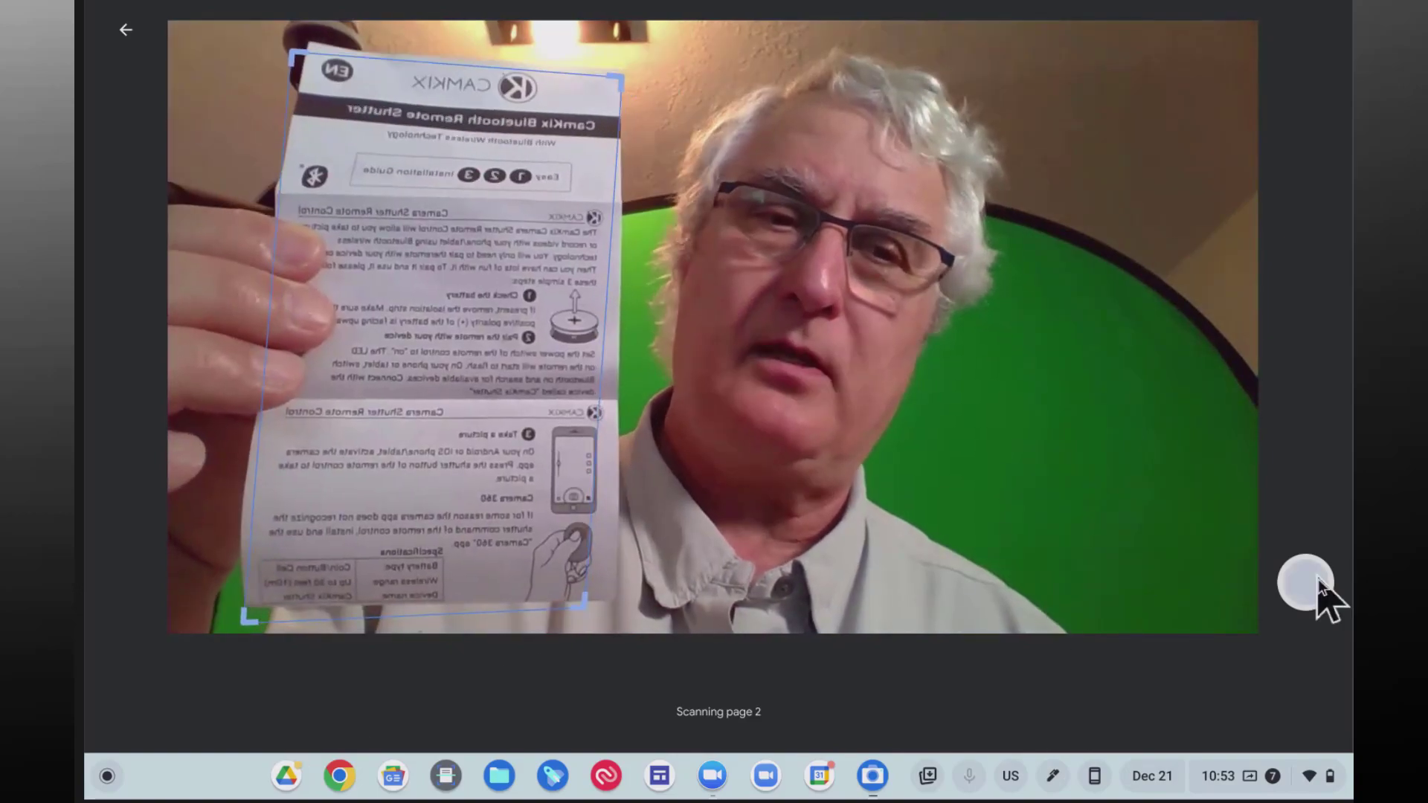
click(1317, 580)
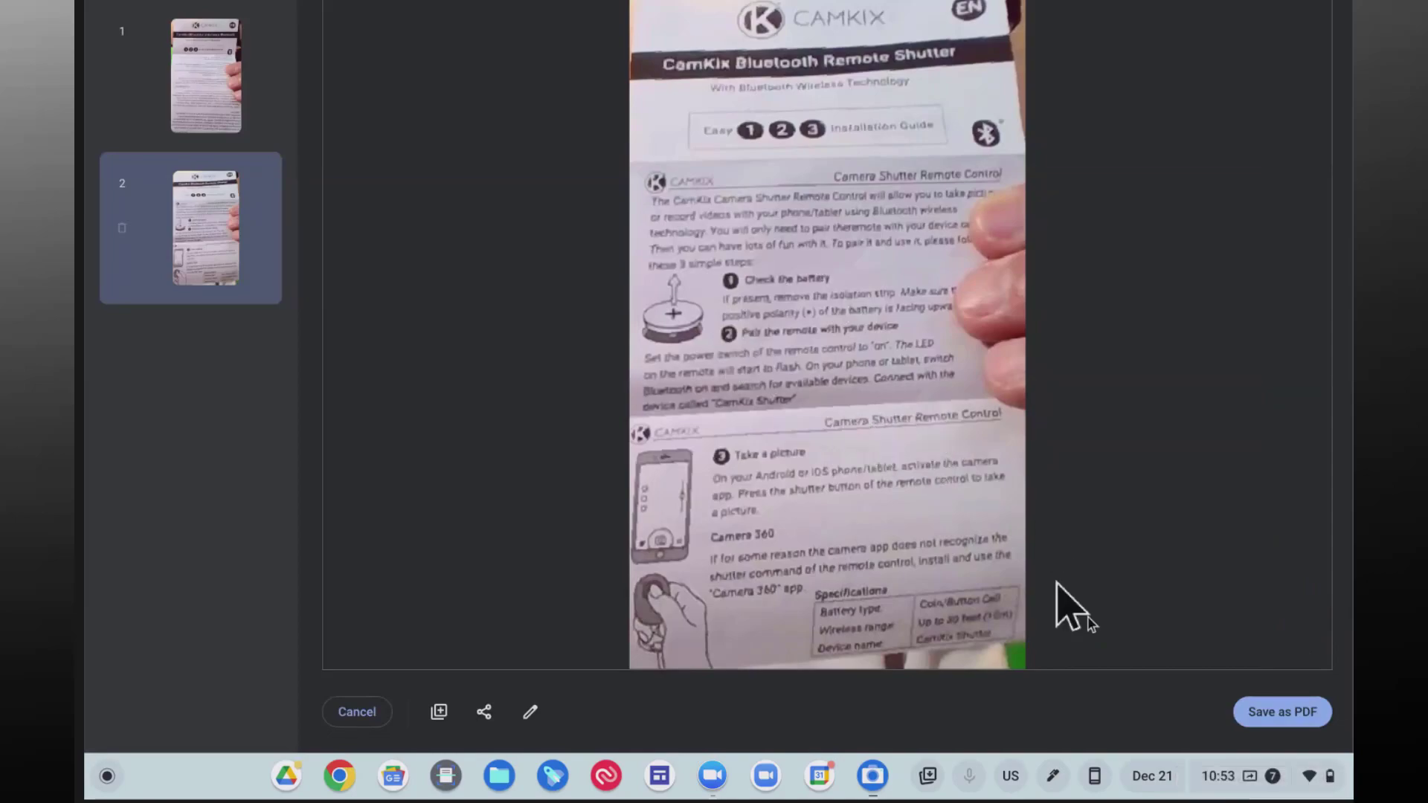
click(1297, 718)
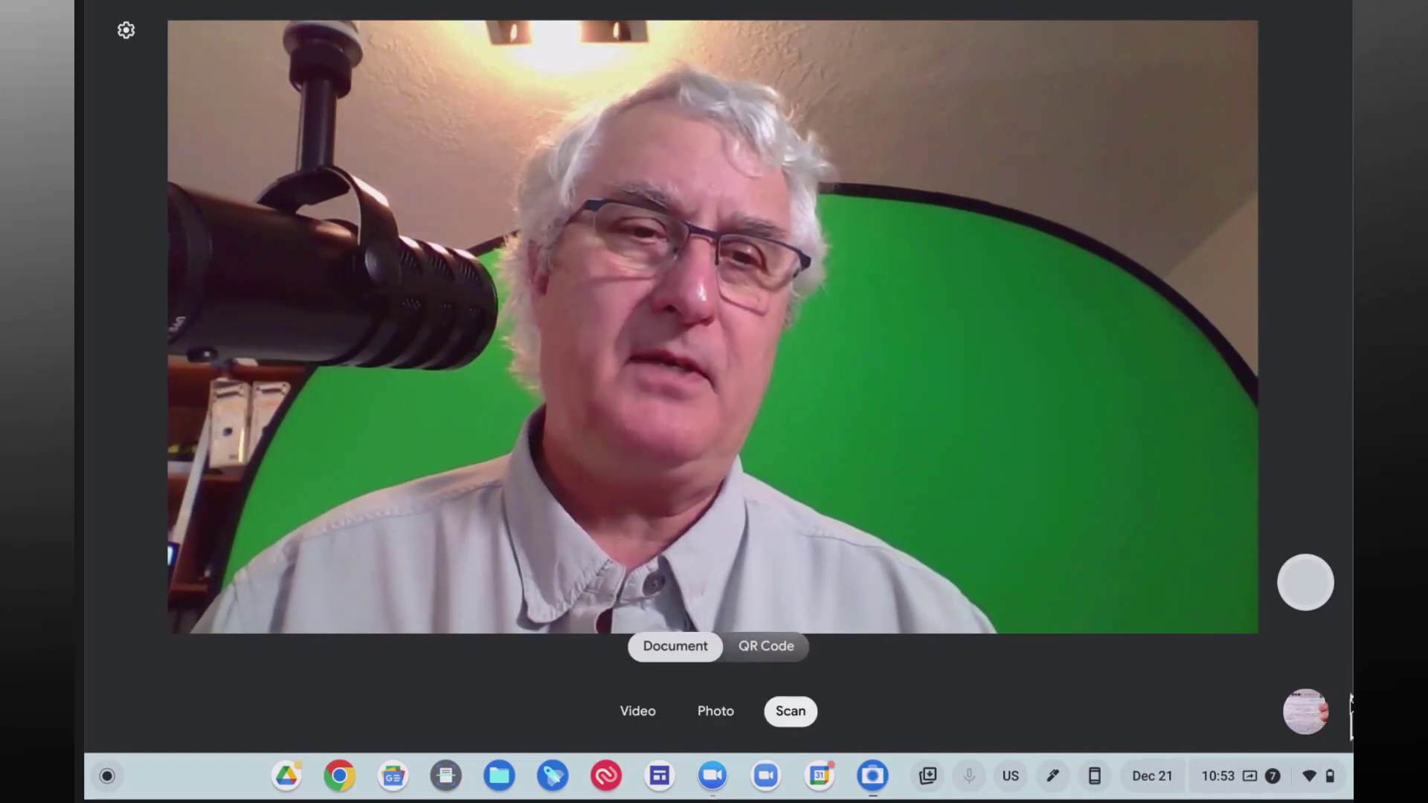
Open the saved scan and review both pages of the PDF
click(1309, 716)
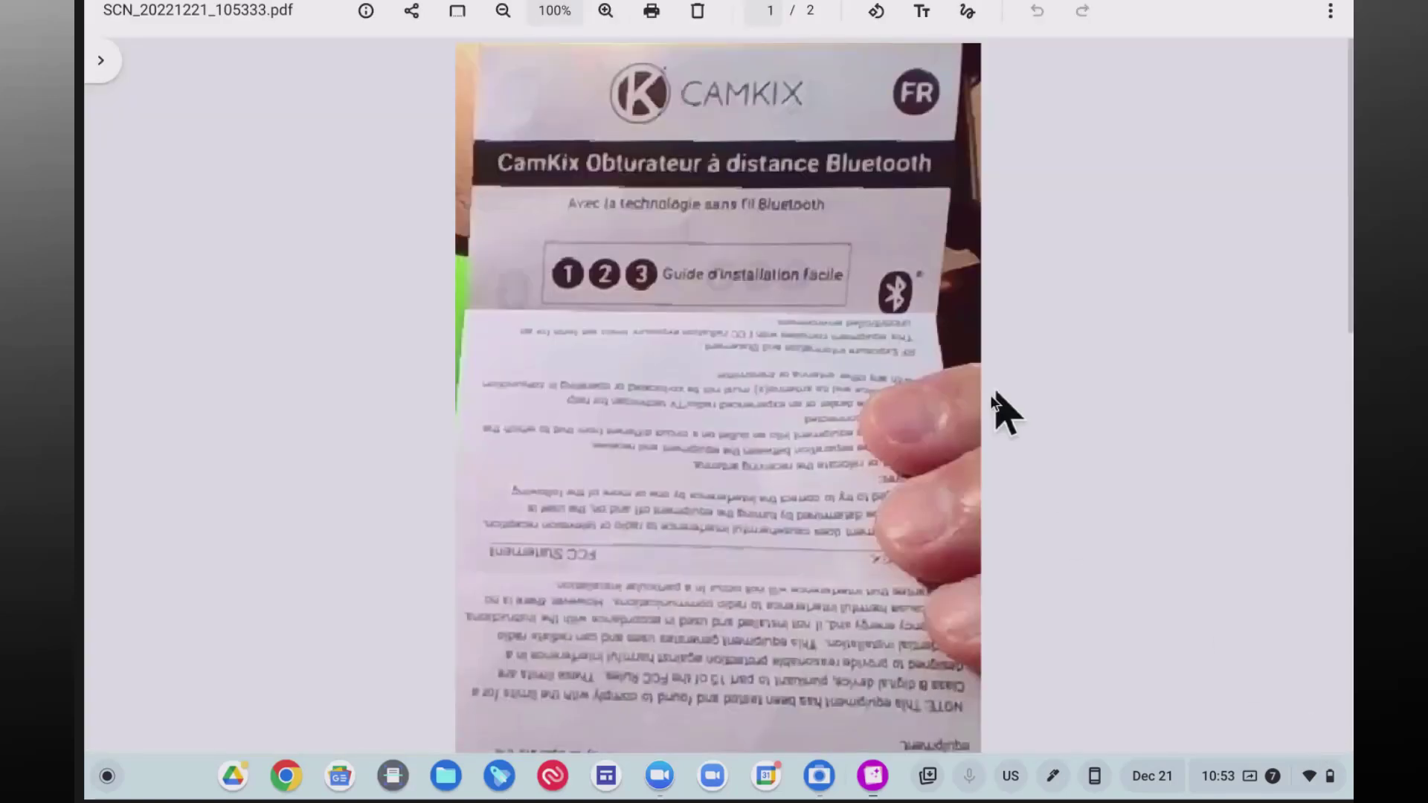
scroll(941, 424, down, 5)
scroll(943, 426, up, 5)
scroll(943, 425, down, 8)
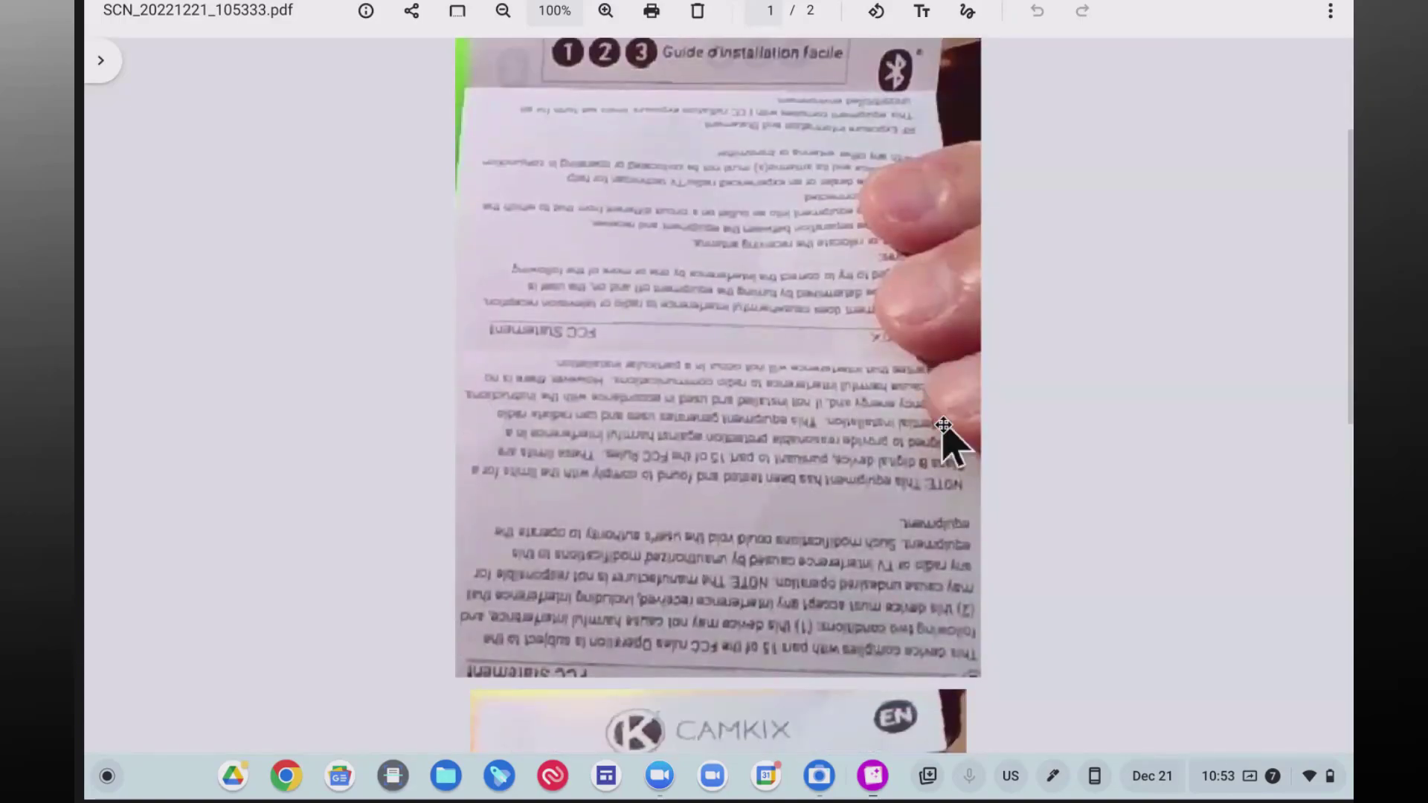
scroll(943, 424, down, 6)
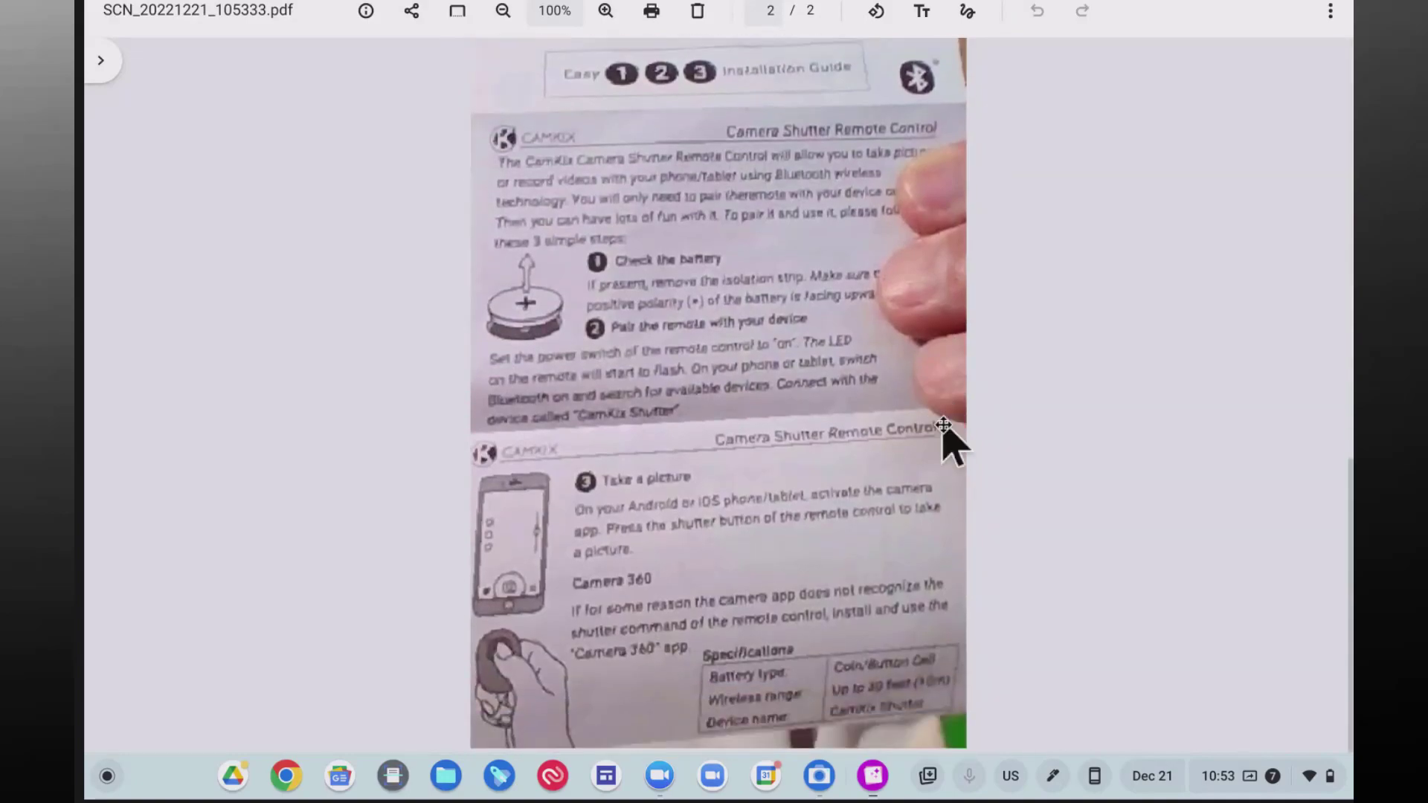
scroll(943, 424, up, 14)
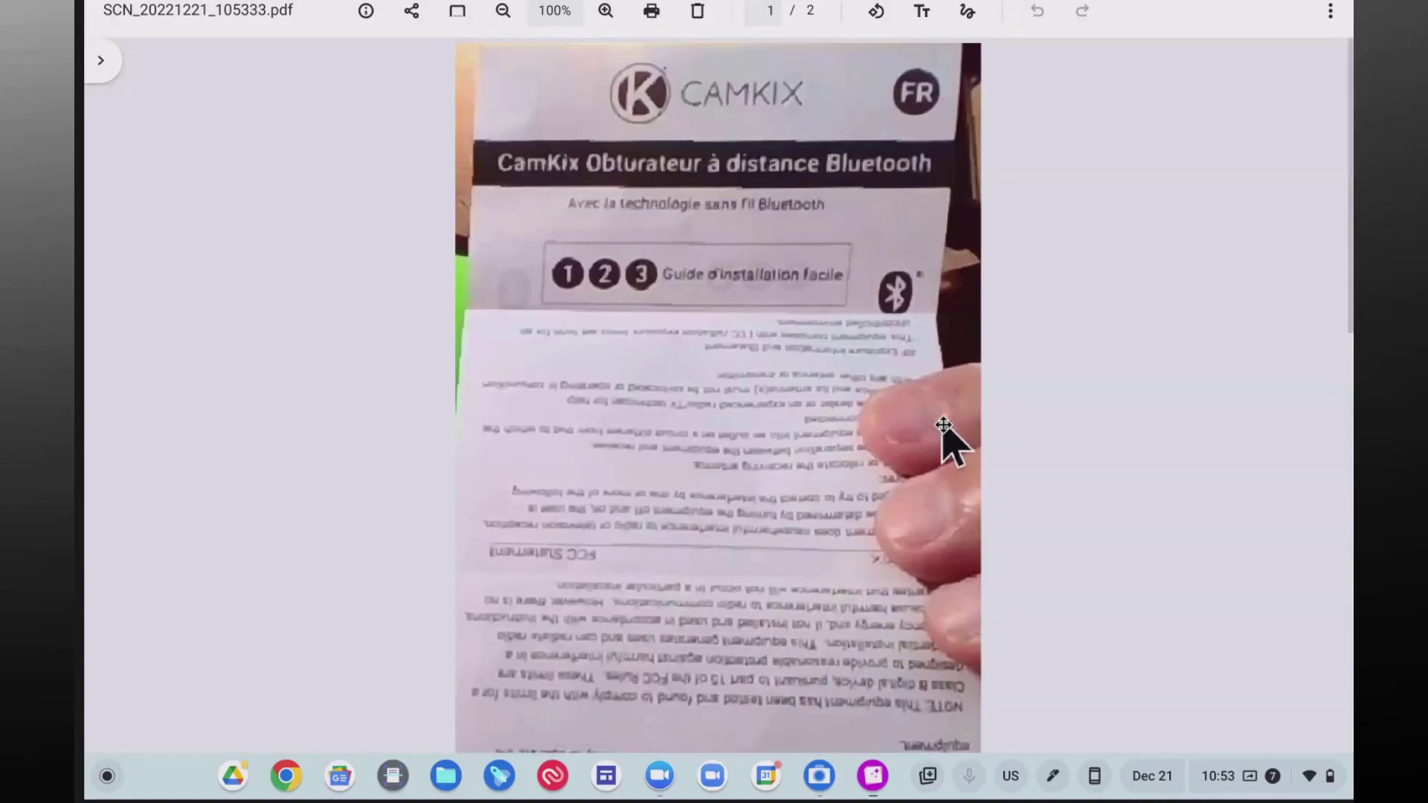
scroll(943, 424, down, 5)
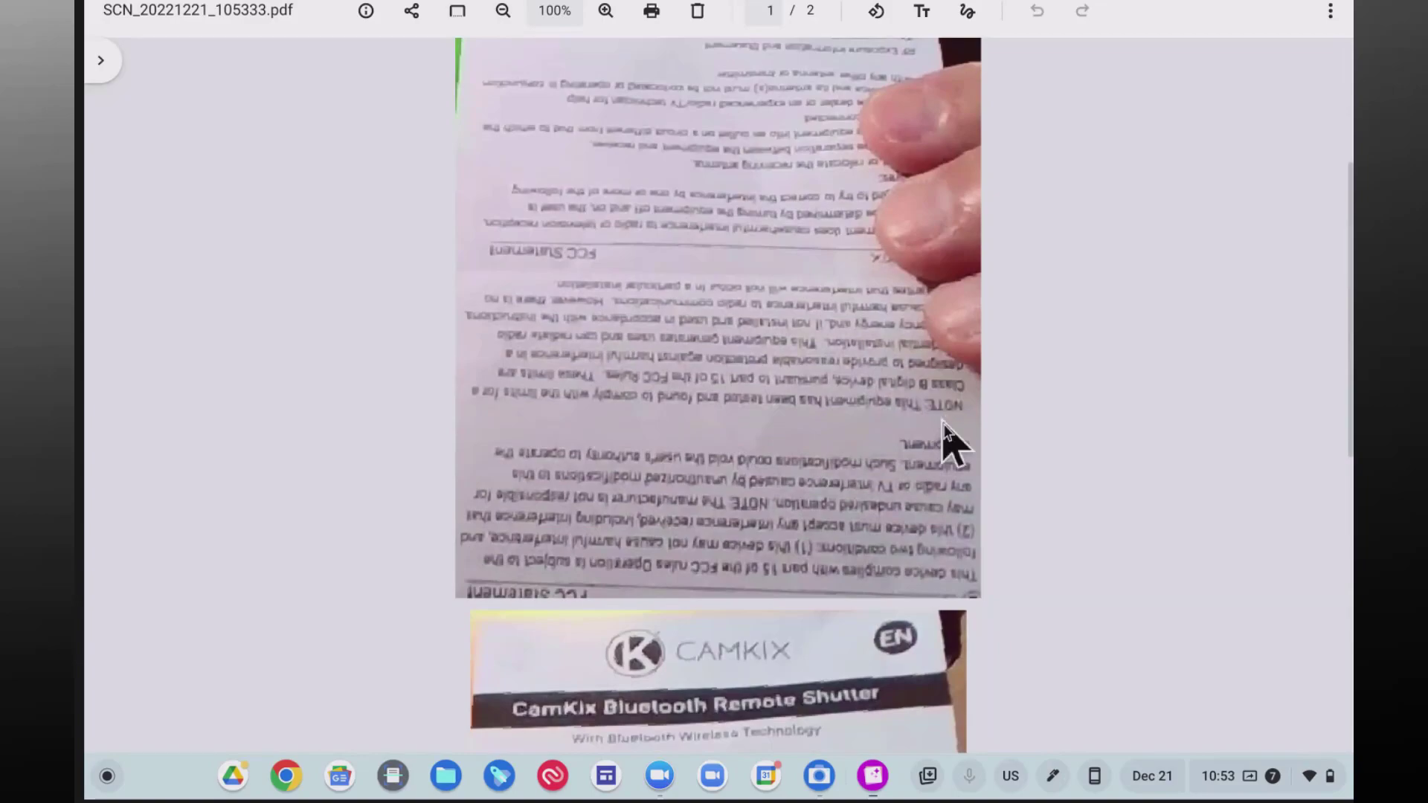
scroll(942, 424, down, 5)
scroll(943, 425, down, 5)
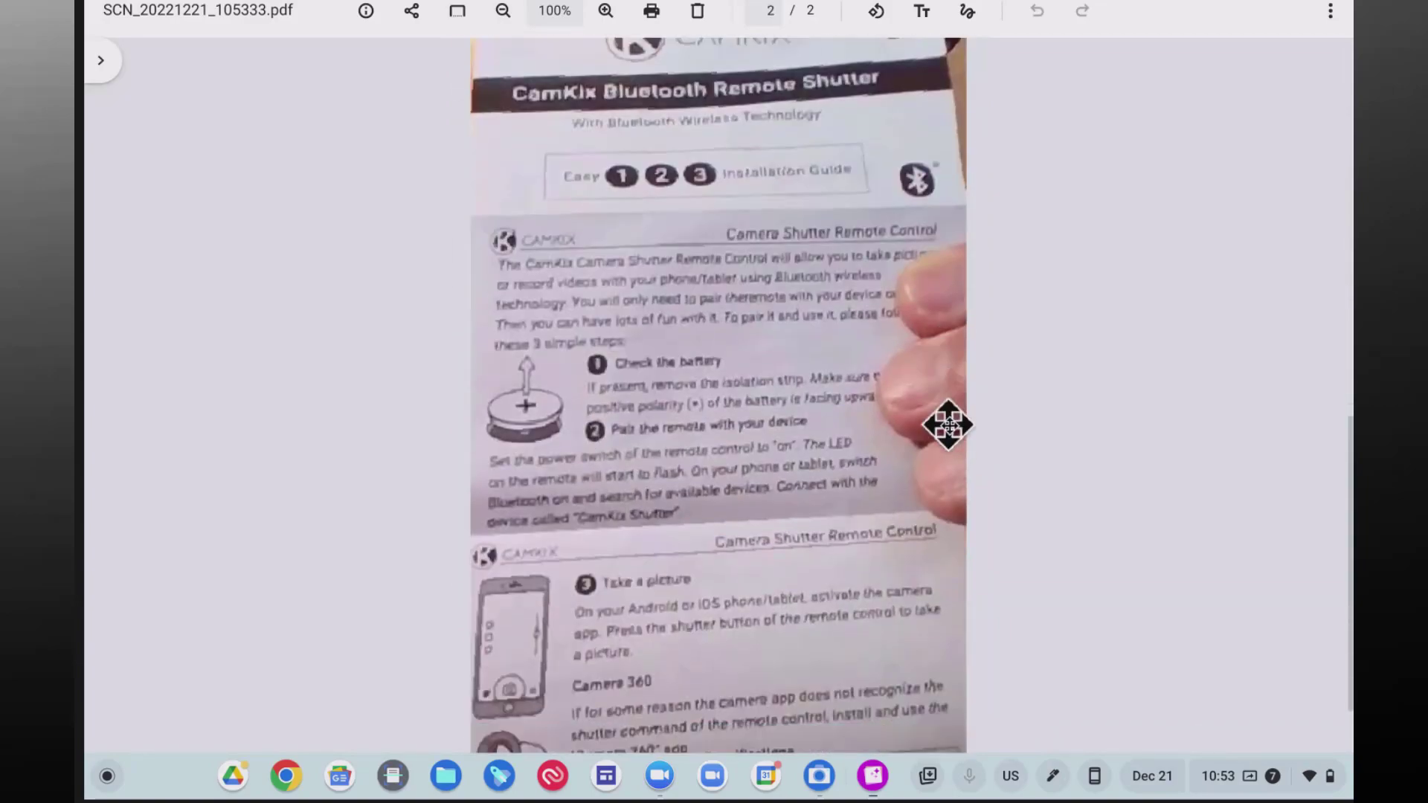
scroll(948, 425, up, 10)
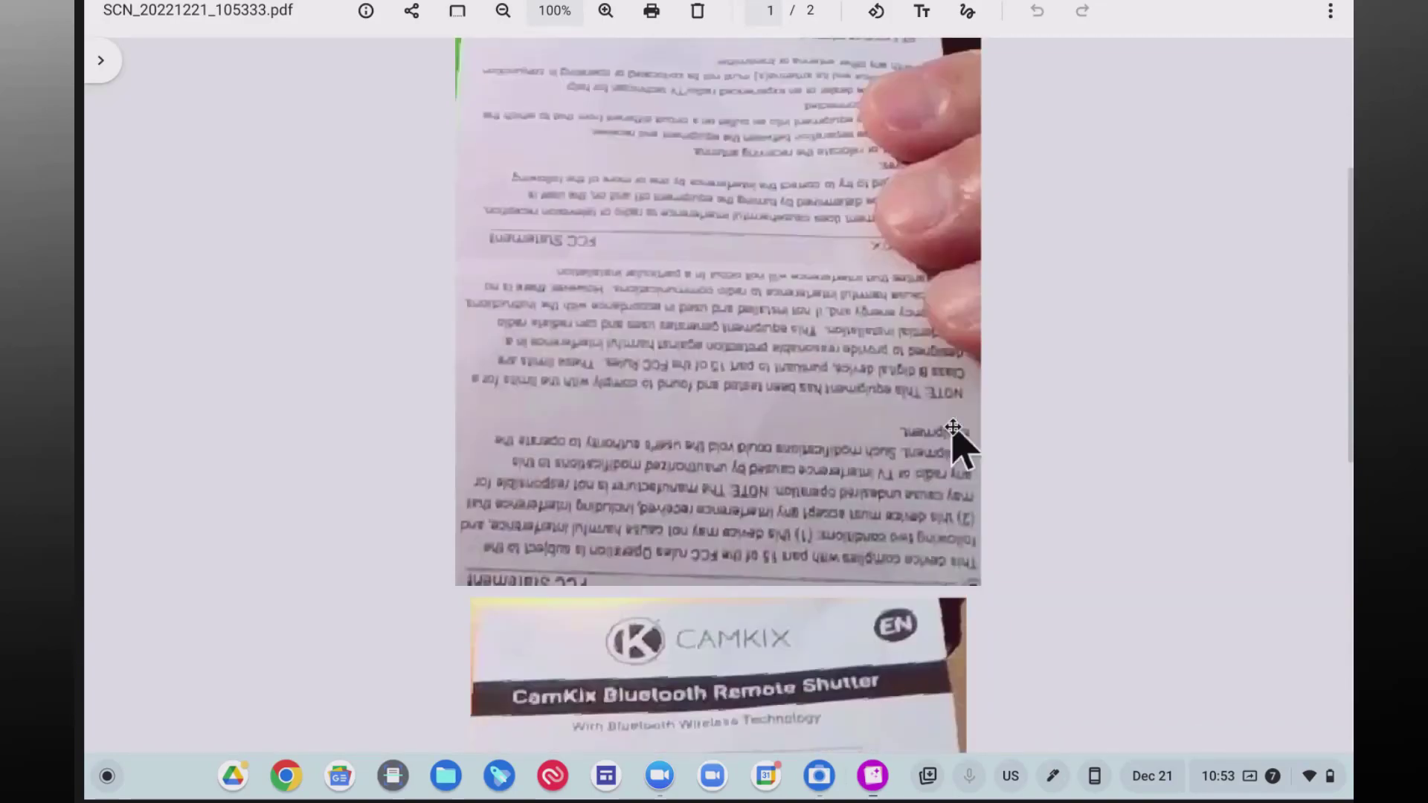
scroll(953, 426, up, 4)
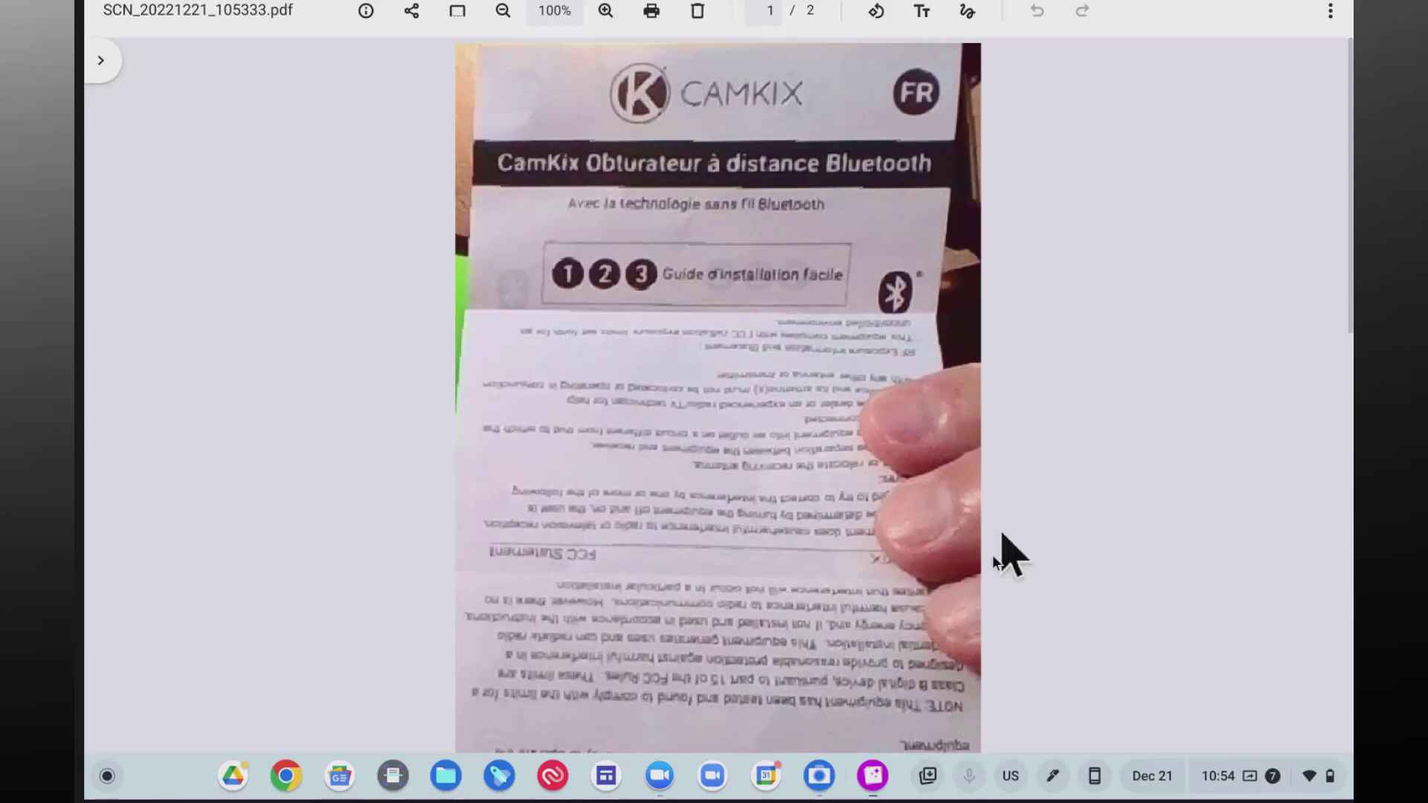
Return to the Camera app and switch it to video mode
click(826, 777)
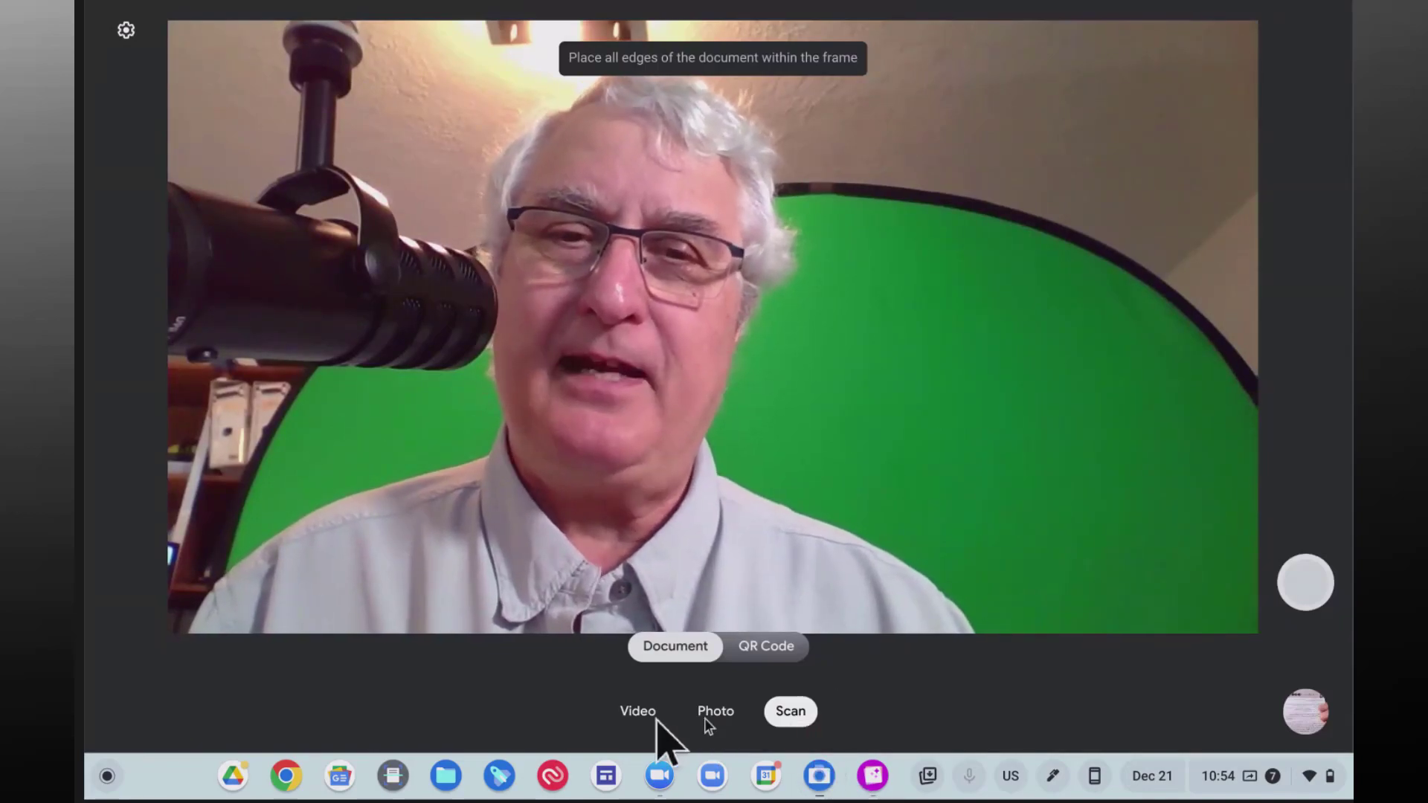
click(637, 713)
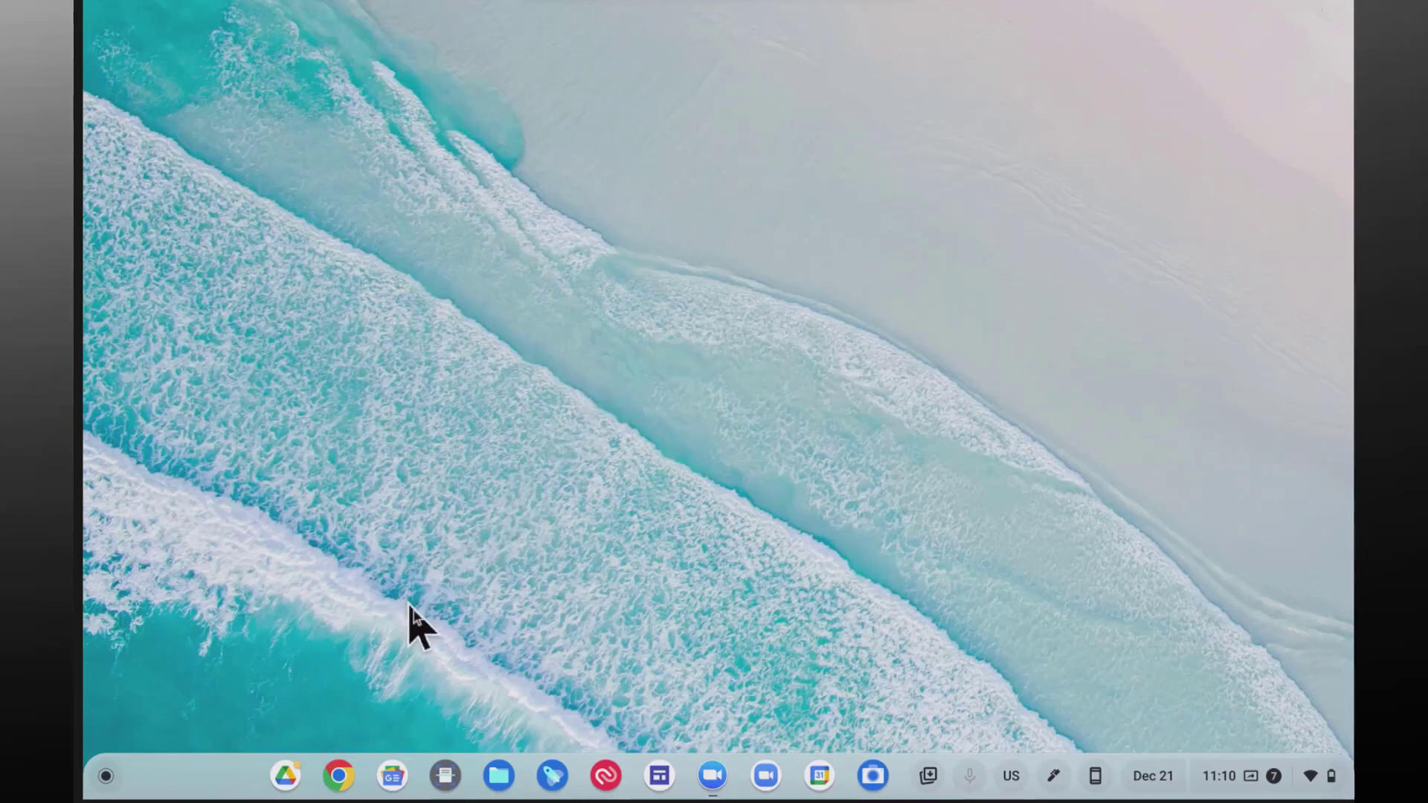
In the Files app, move the recent scan SCN_20221221_105333.pdf to the trash
click(502, 781)
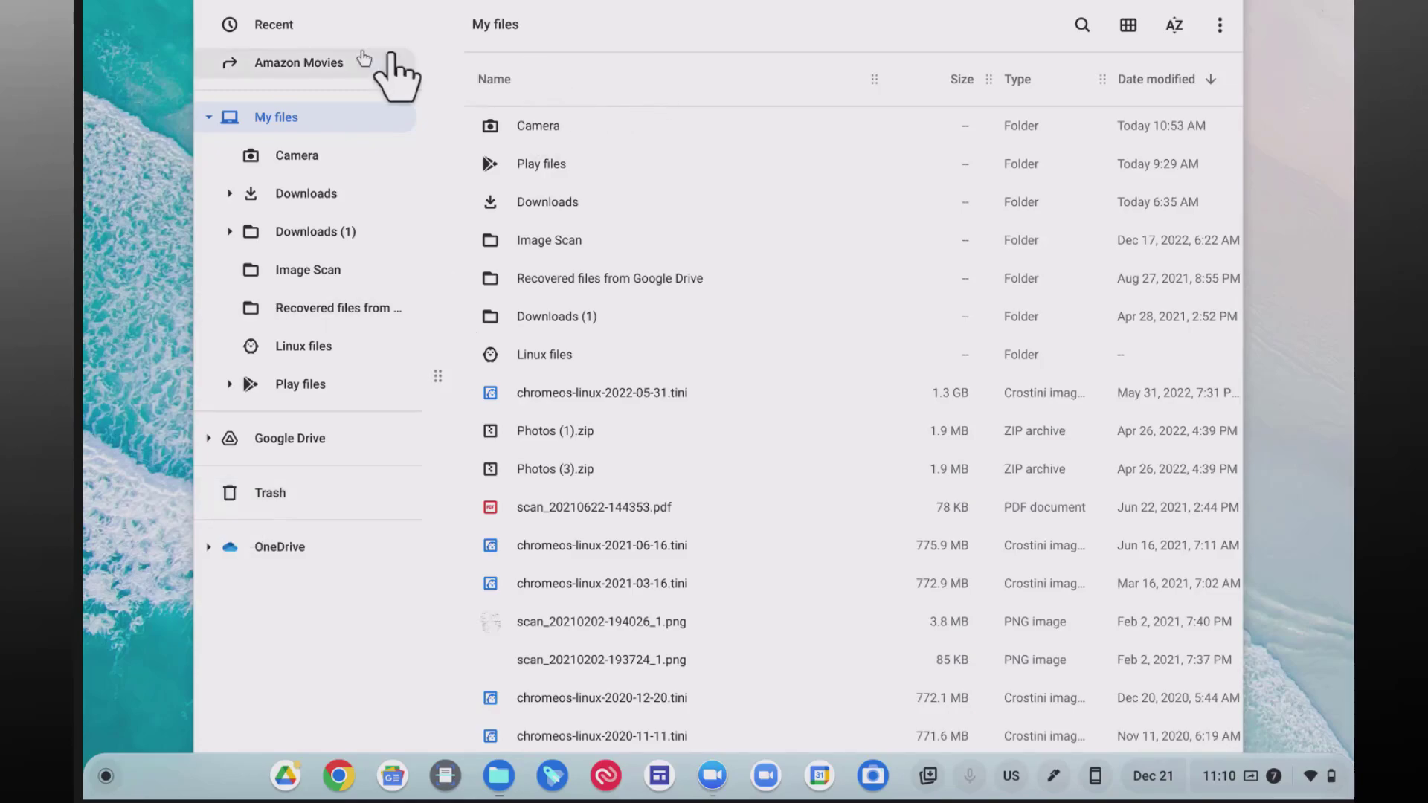
click(232, 24)
drag(543, 235, 286, 505)
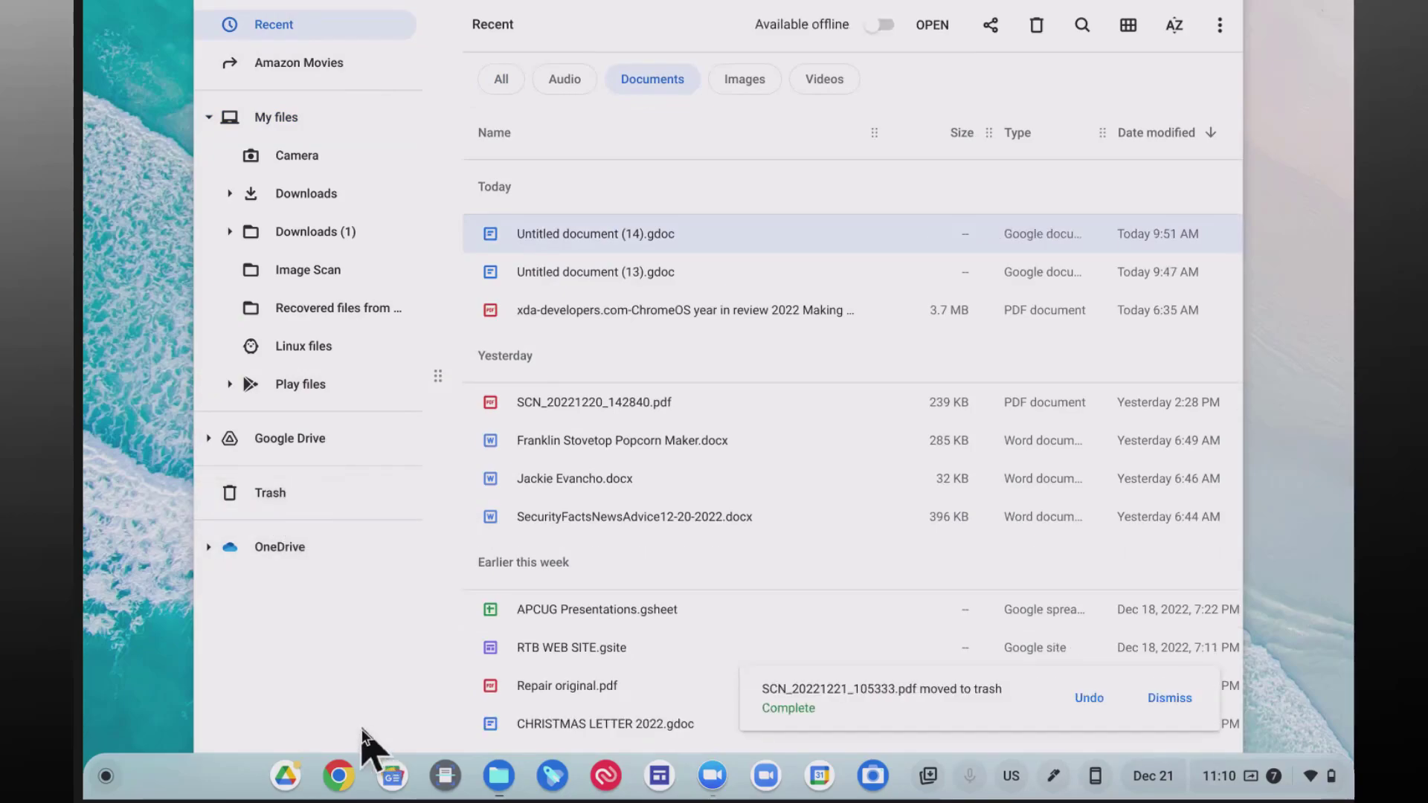
Restore SCN_20221221_105333.pdf from the trash by trying to open it there
click(275, 496)
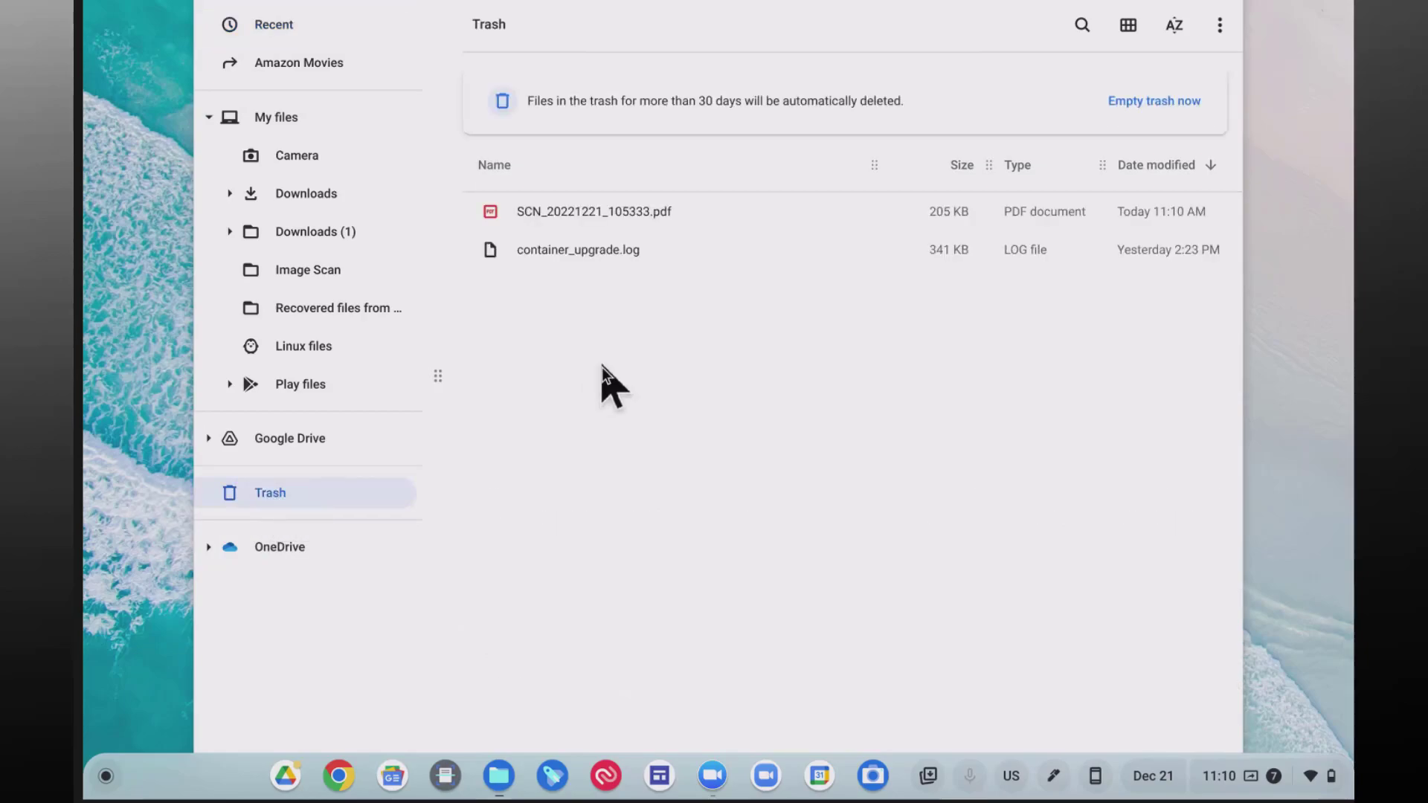
click(610, 223)
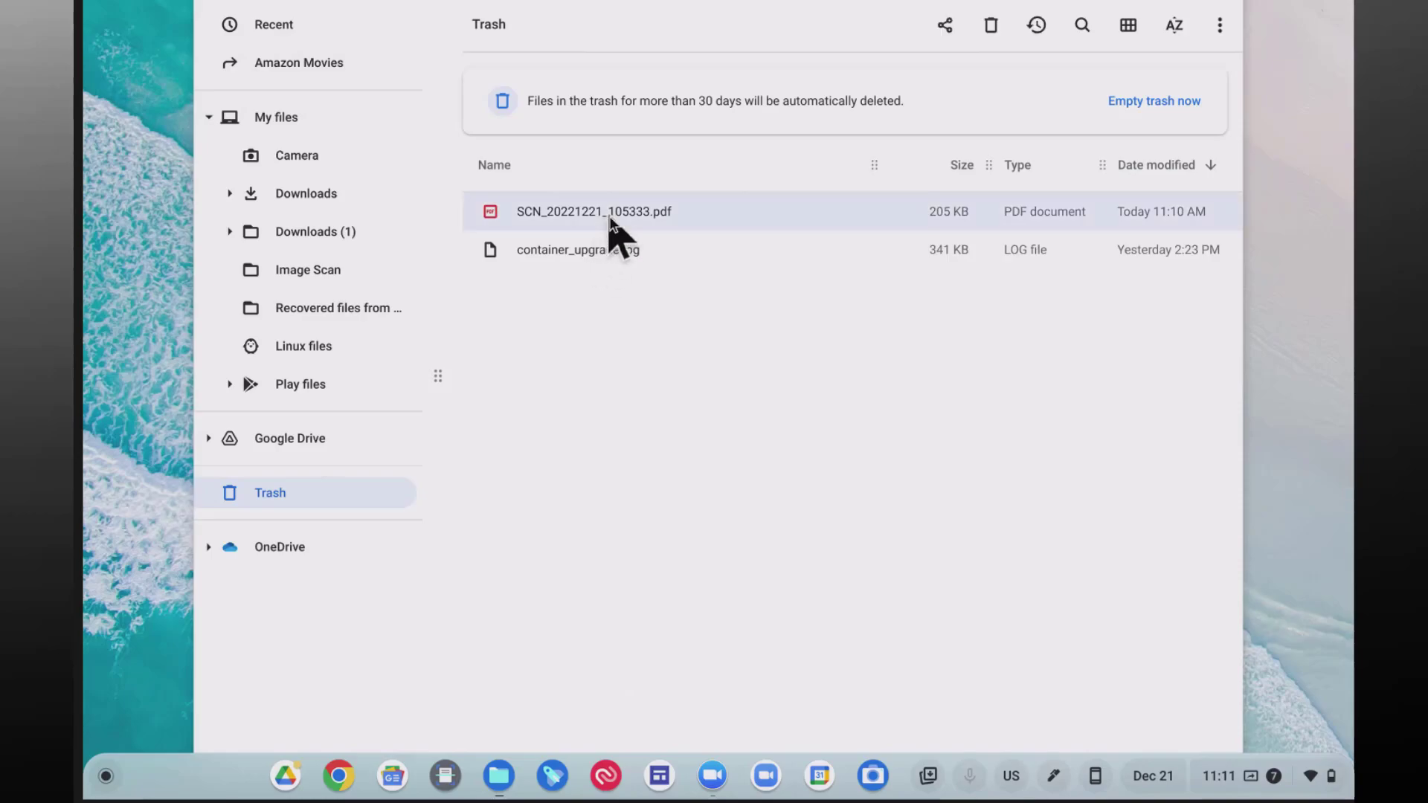
double_click(606, 214)
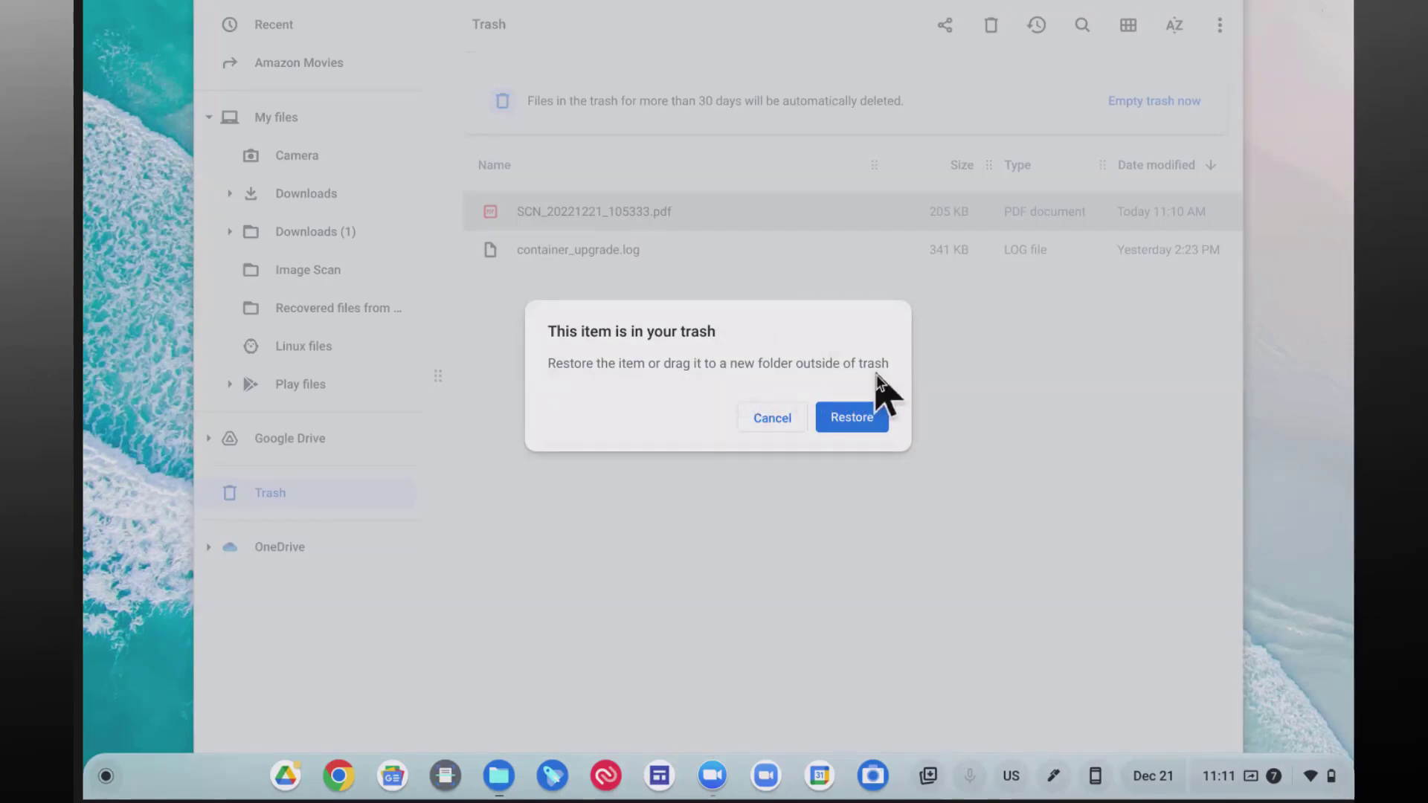
click(876, 420)
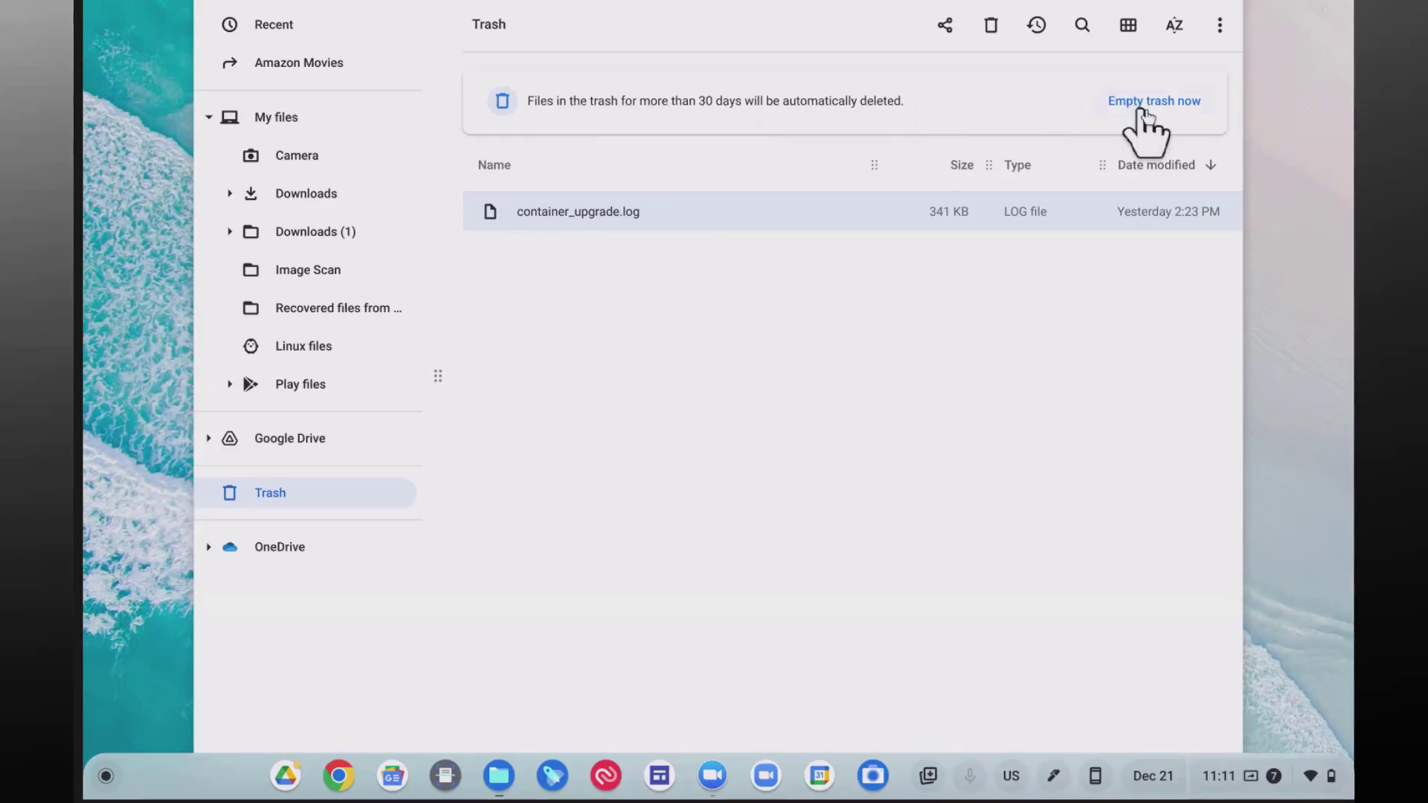
Empty the trash and delete its remaining contents forever
click(1172, 104)
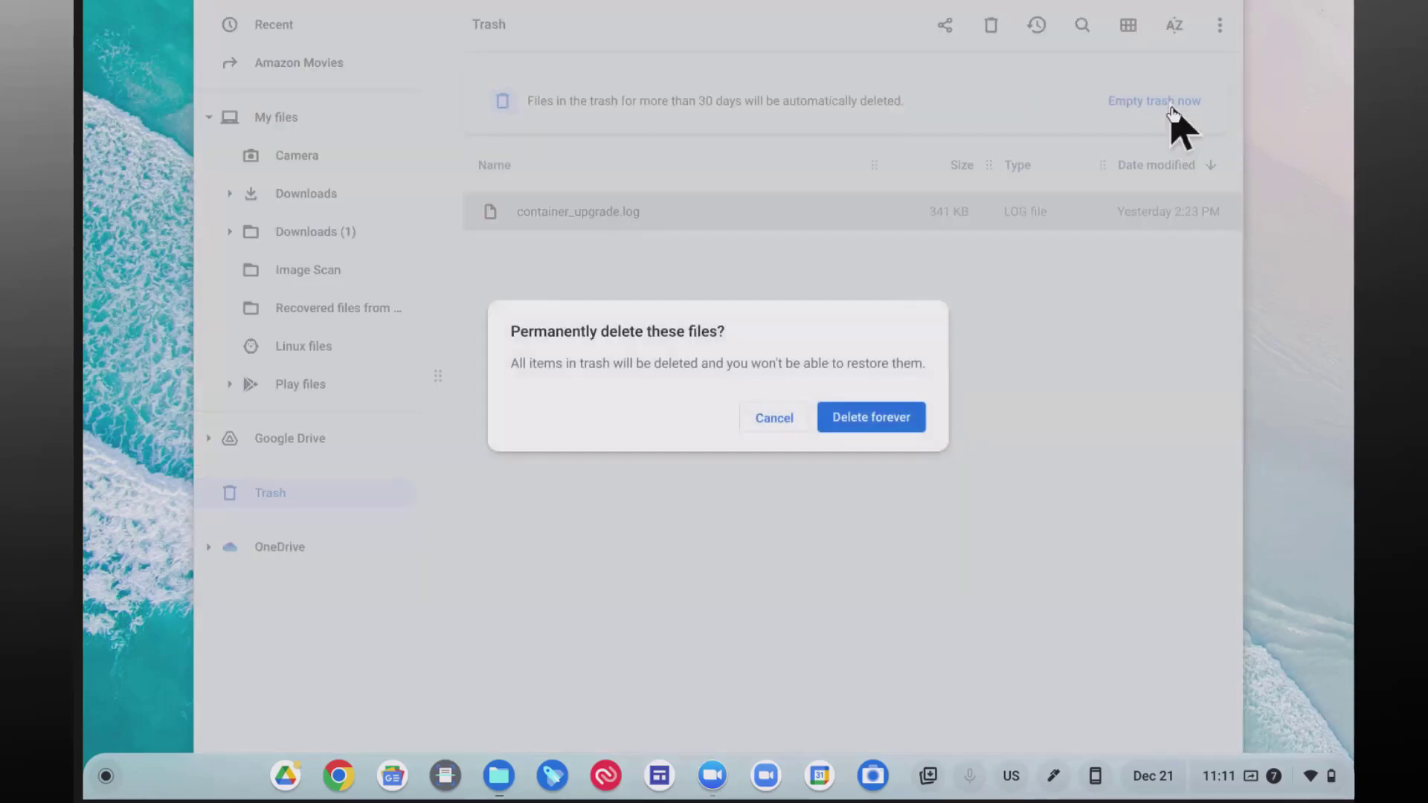
click(901, 421)
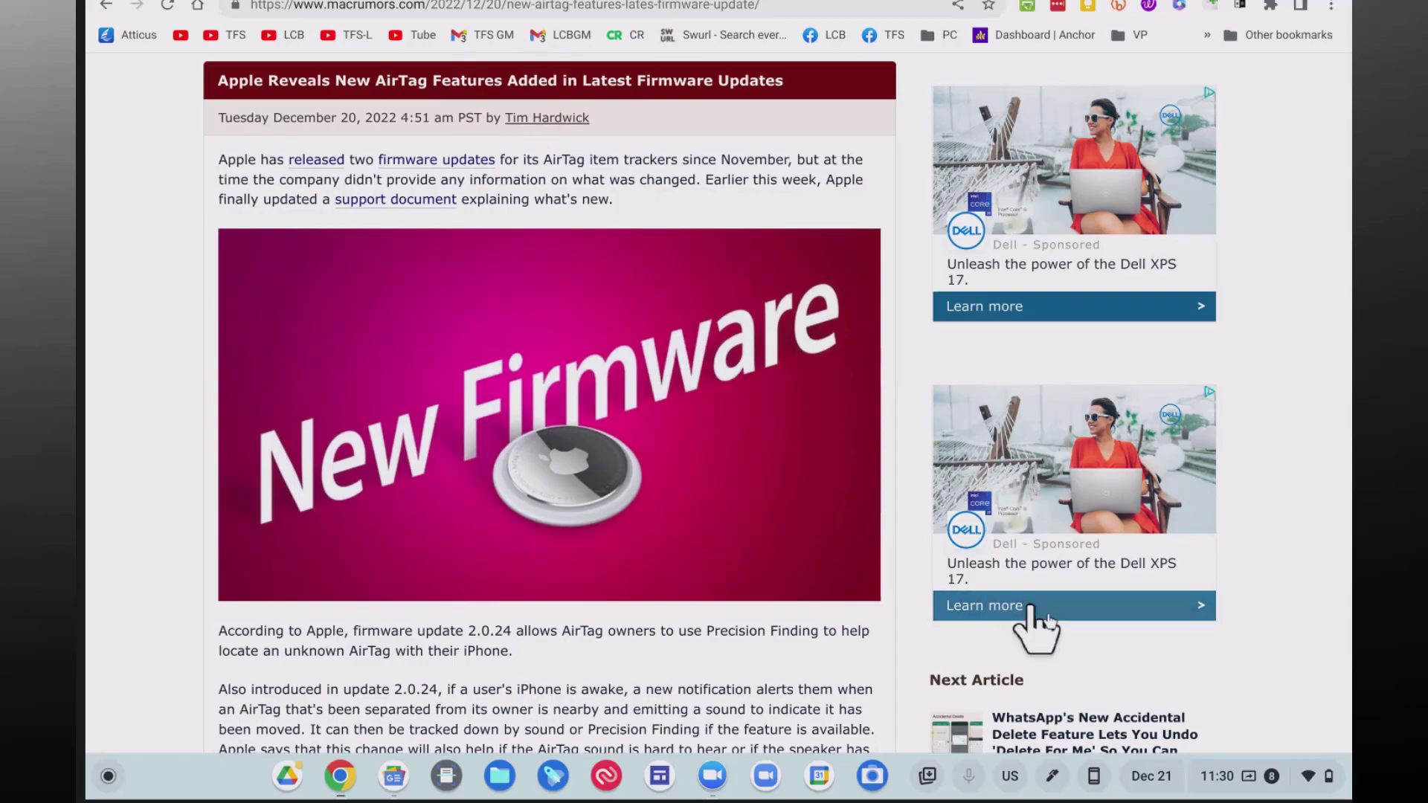
Review the screen capture settings and take a full-screen screenshot of the AirTag firmware article
click(1270, 777)
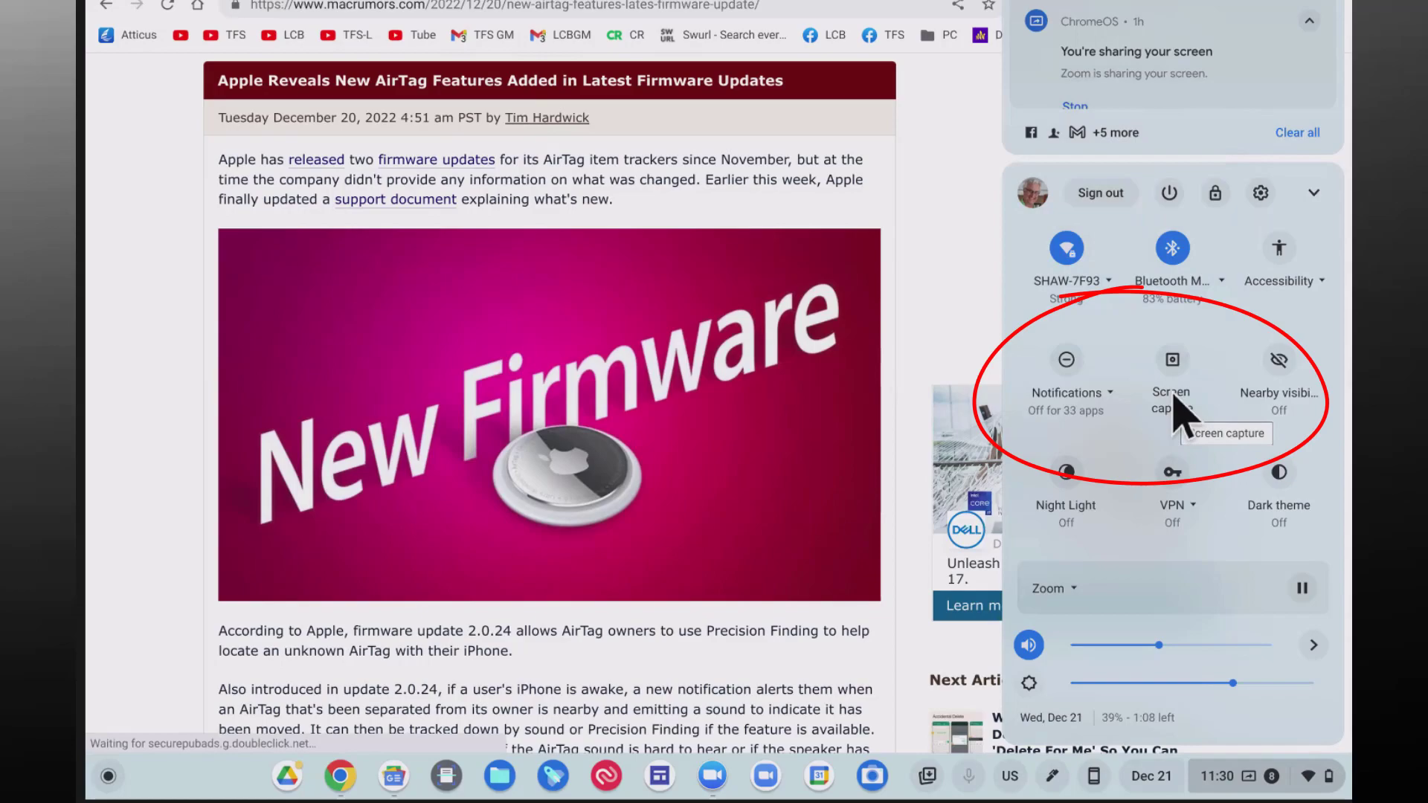
click(1173, 397)
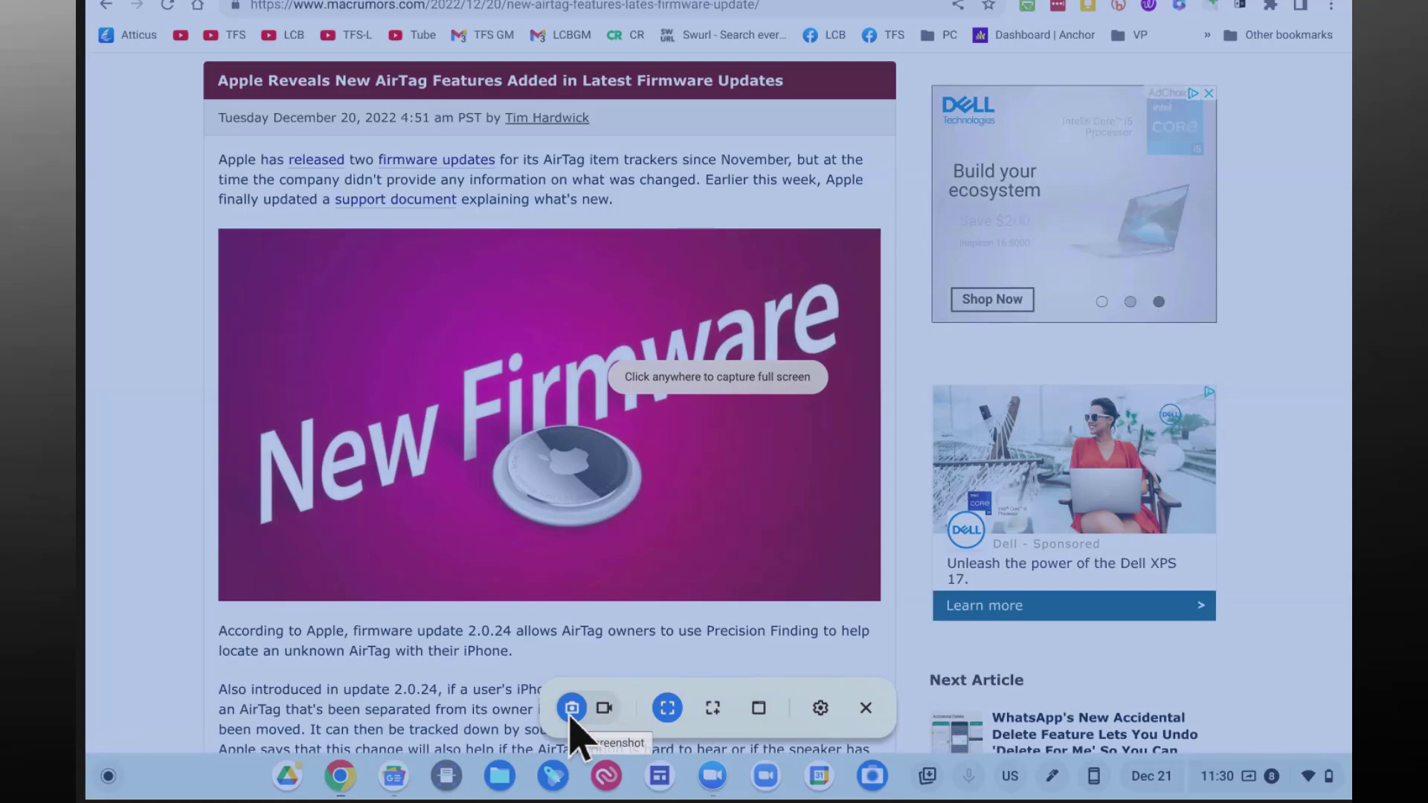
click(821, 709)
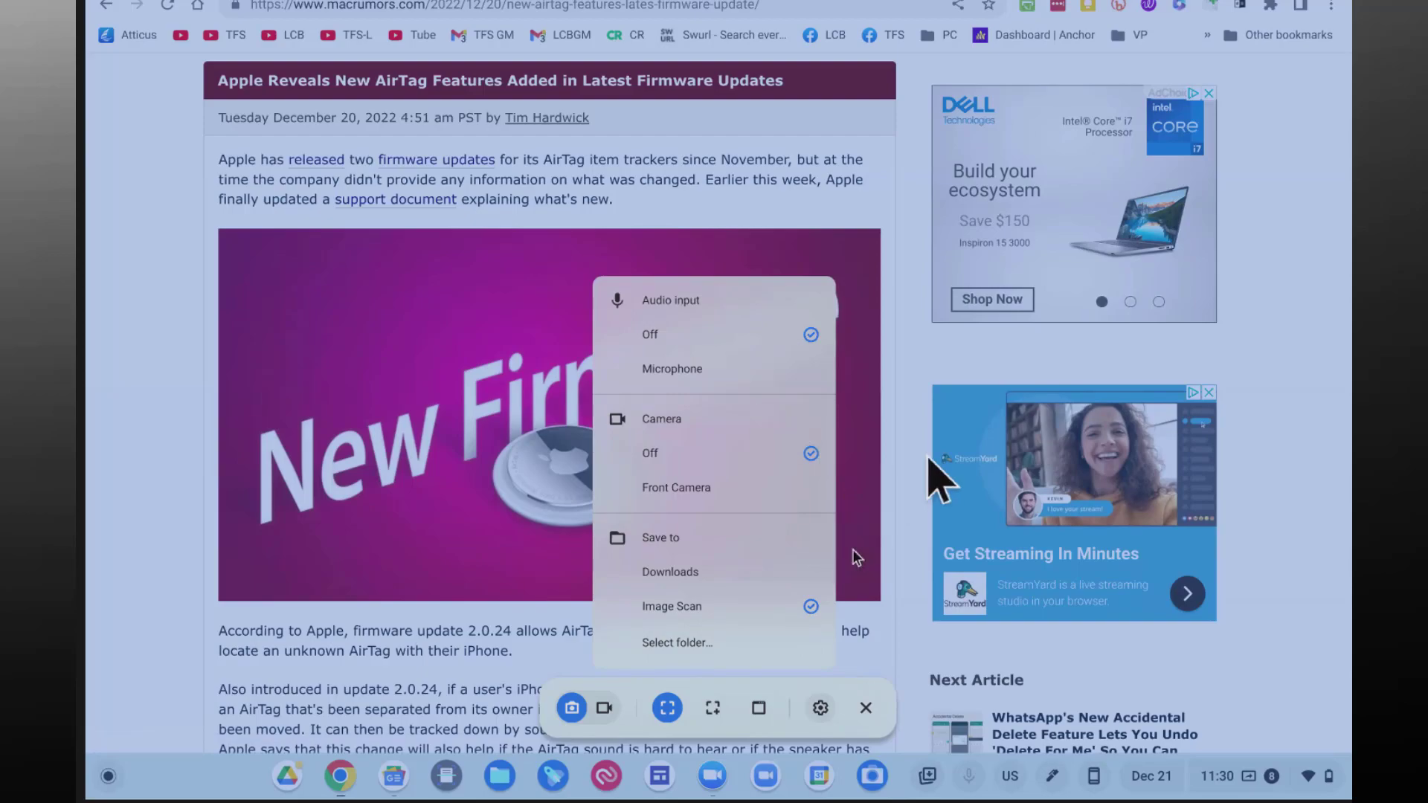
click(899, 561)
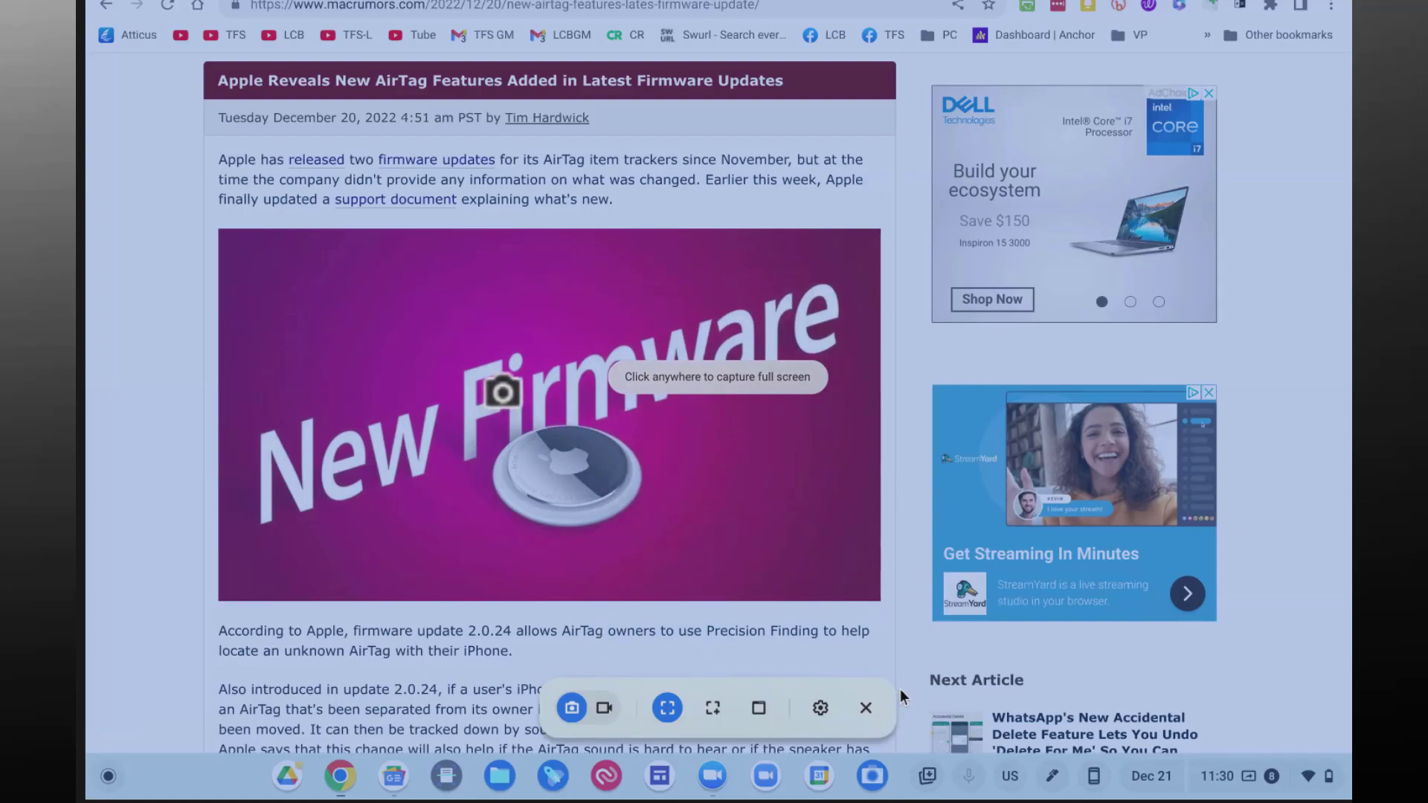
click(500, 393)
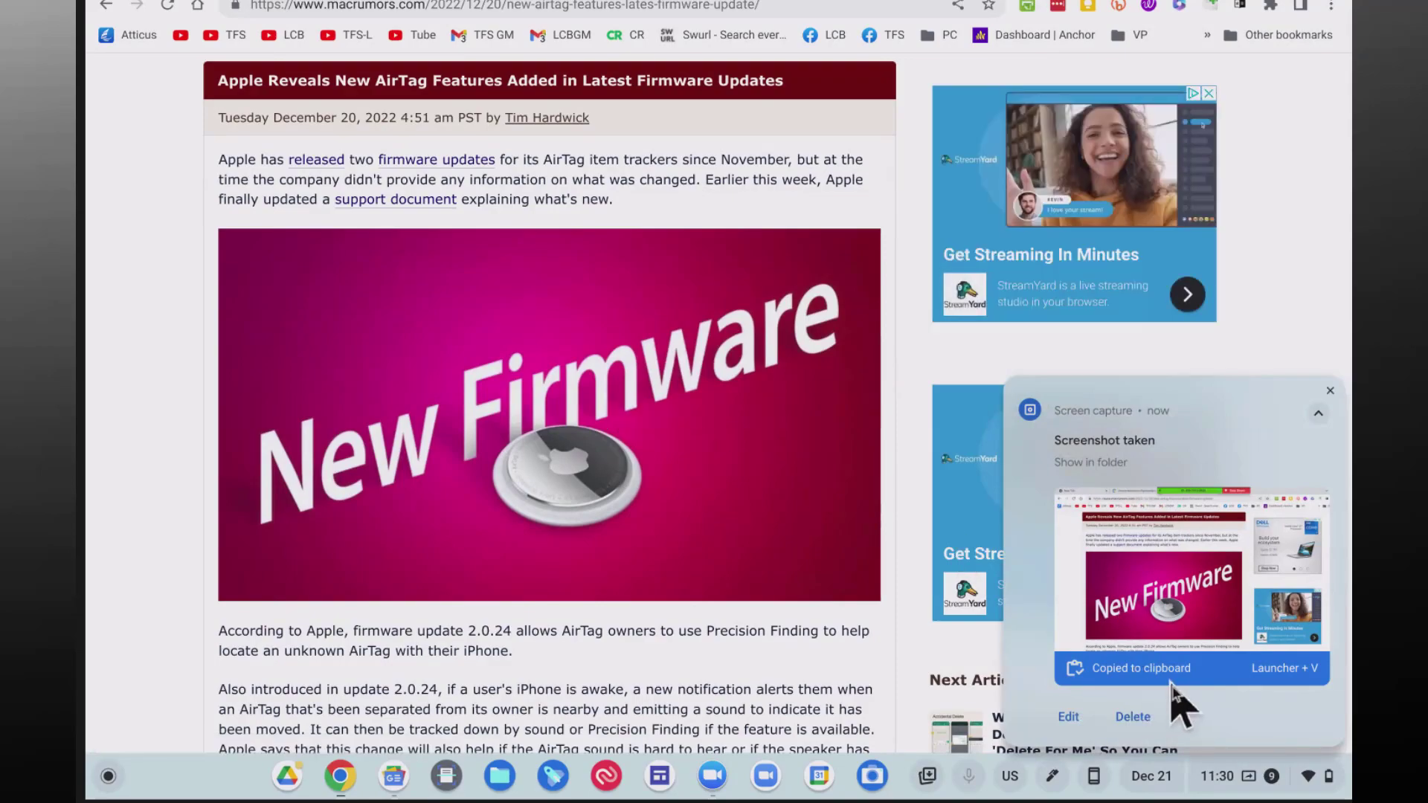
Open the captured screenshot for editing and look at its crop and rotate options
click(1068, 716)
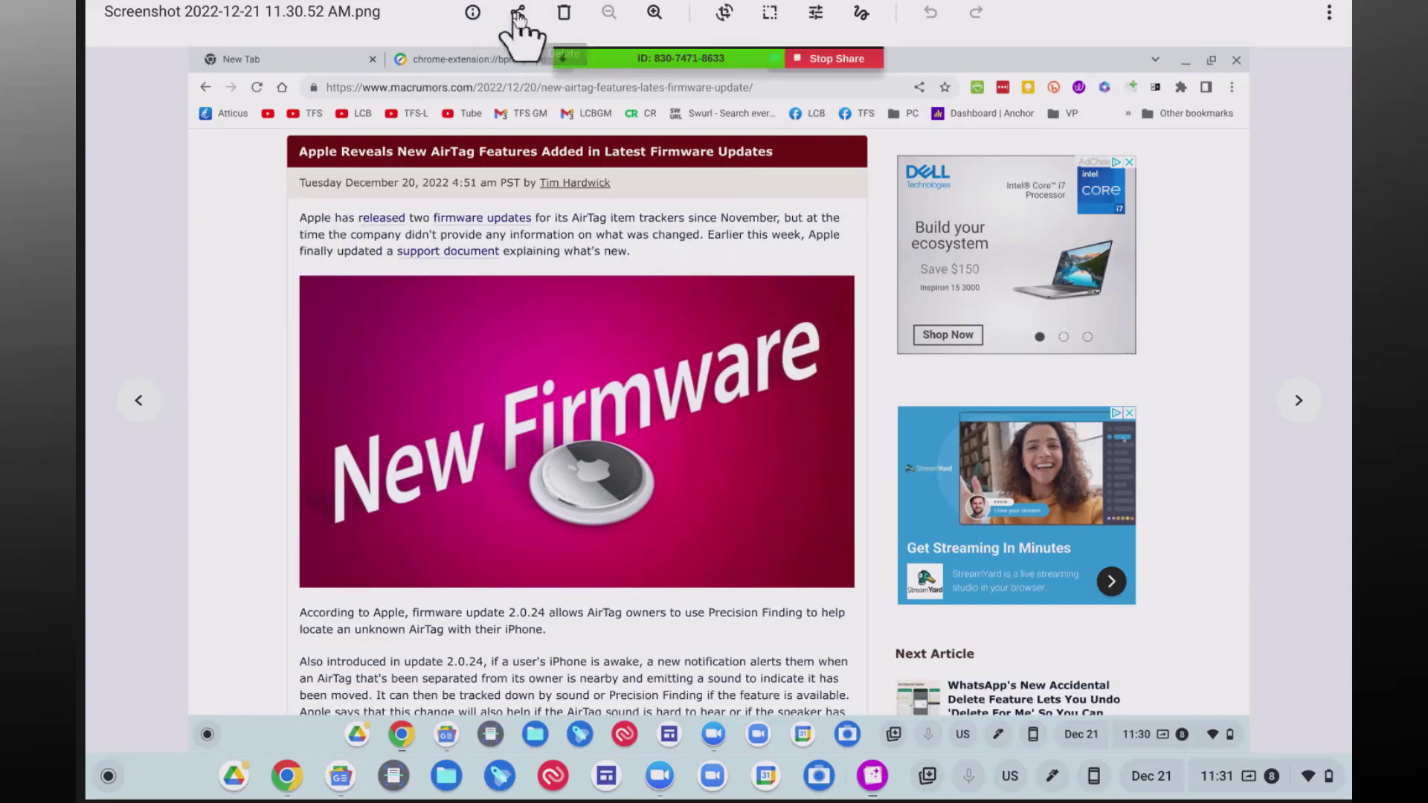
click(654, 14)
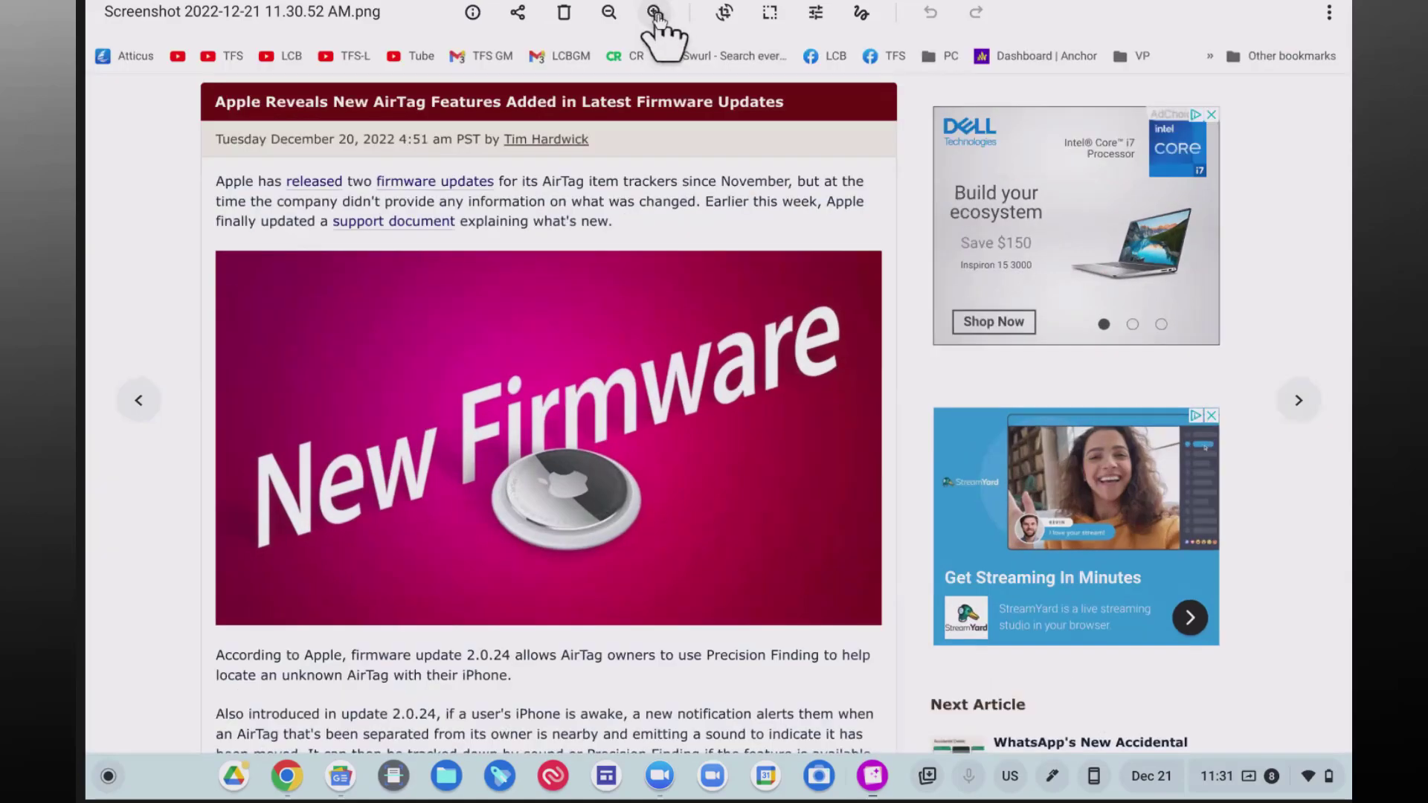
click(725, 16)
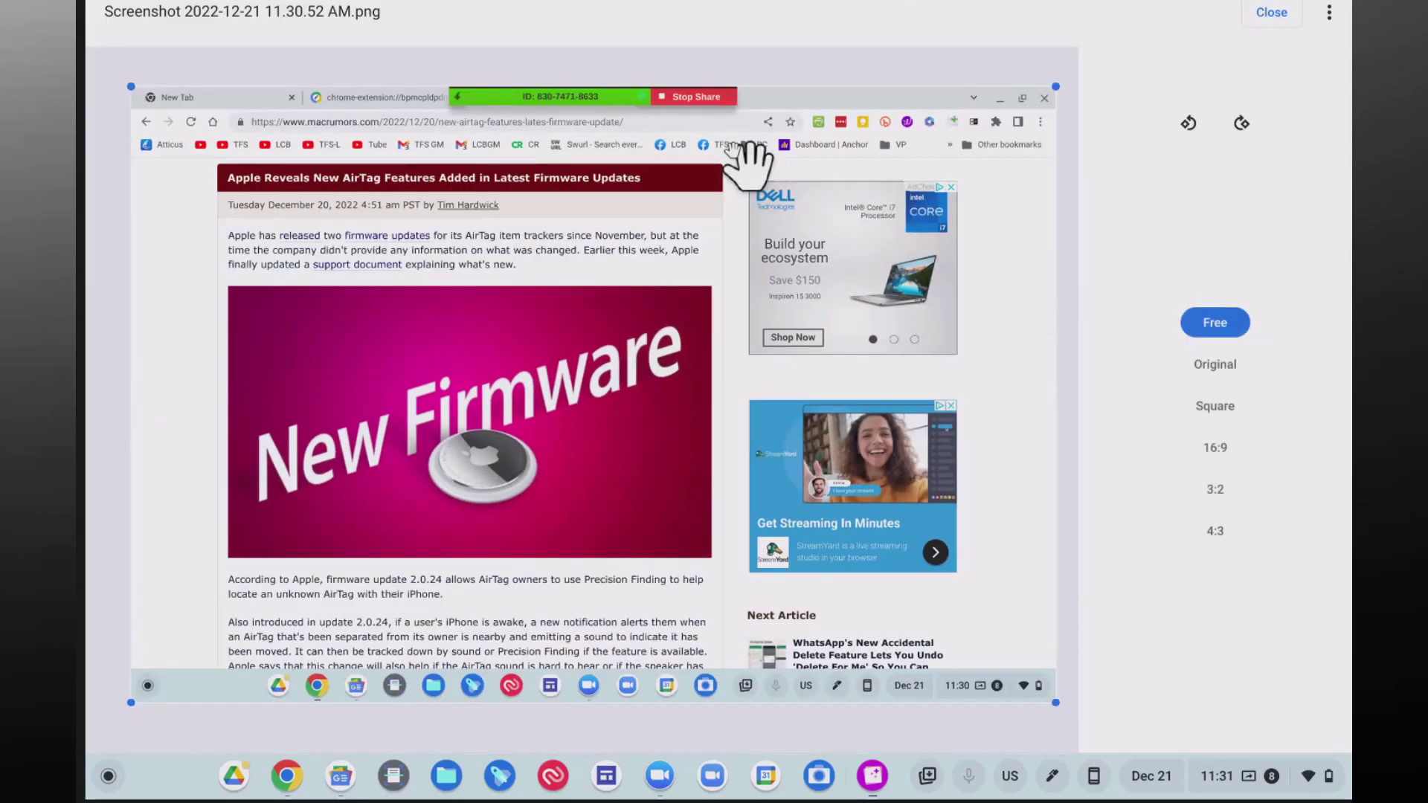
key(Escape)
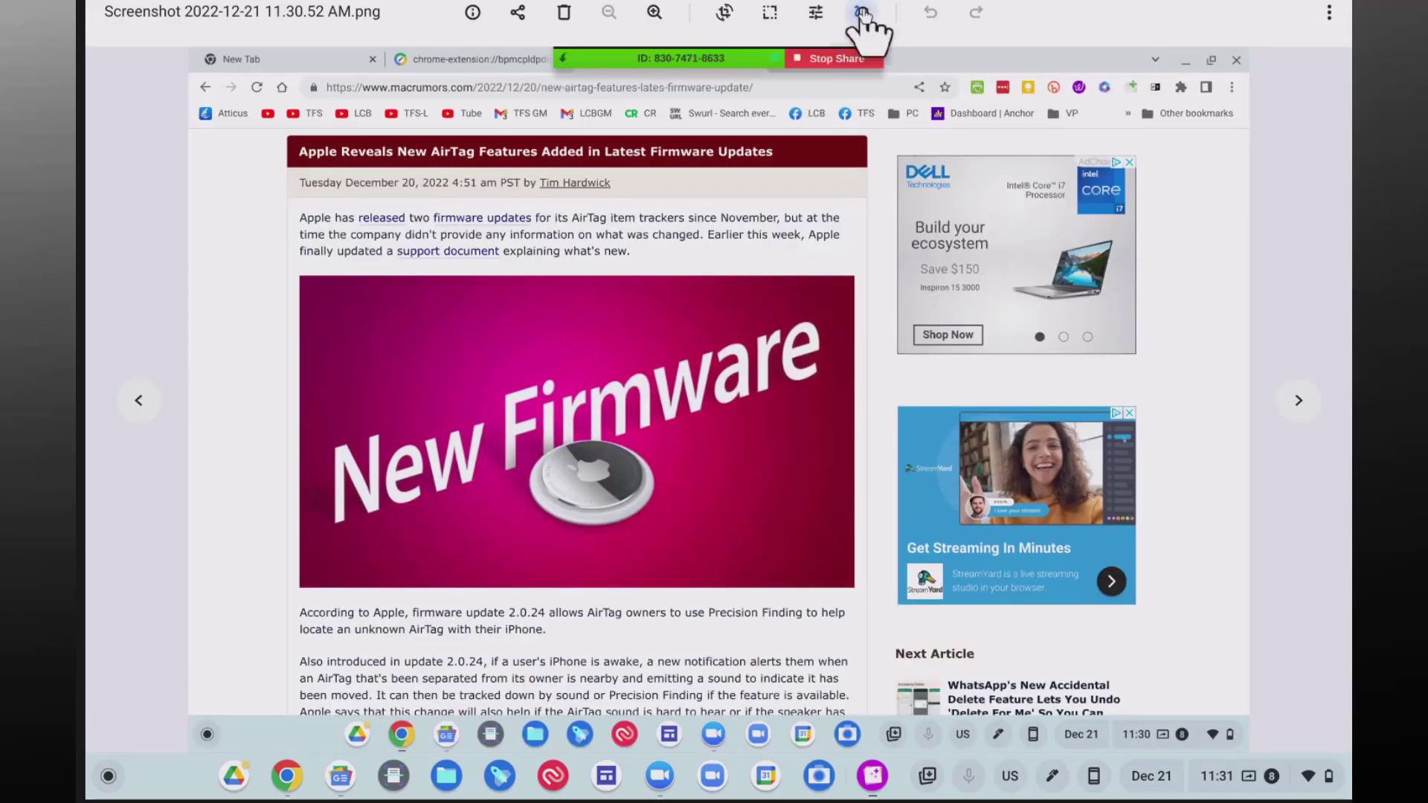
Annotate the screenshot in light yellow, circling the article's first paragraph and drawing an arrow towards it
click(861, 13)
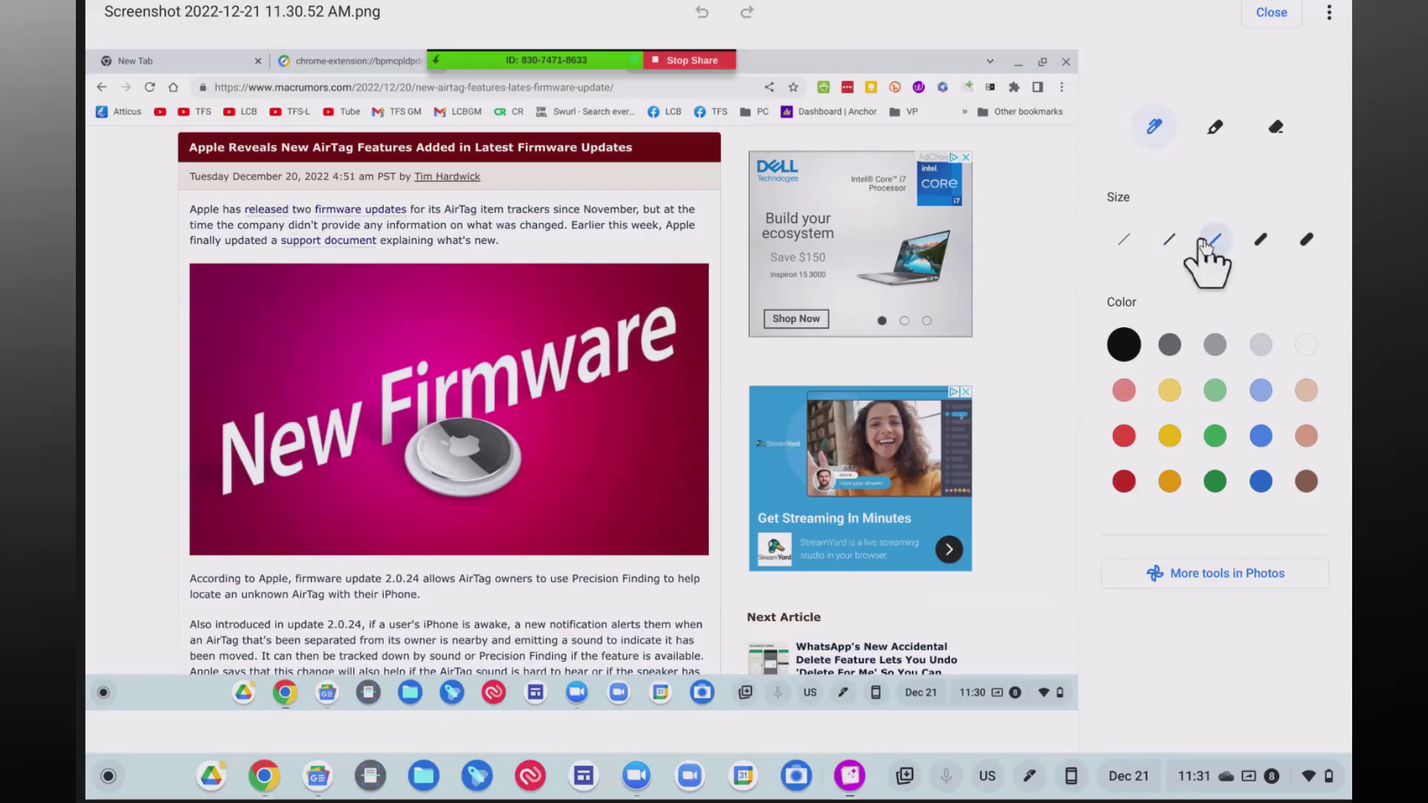
click(1168, 390)
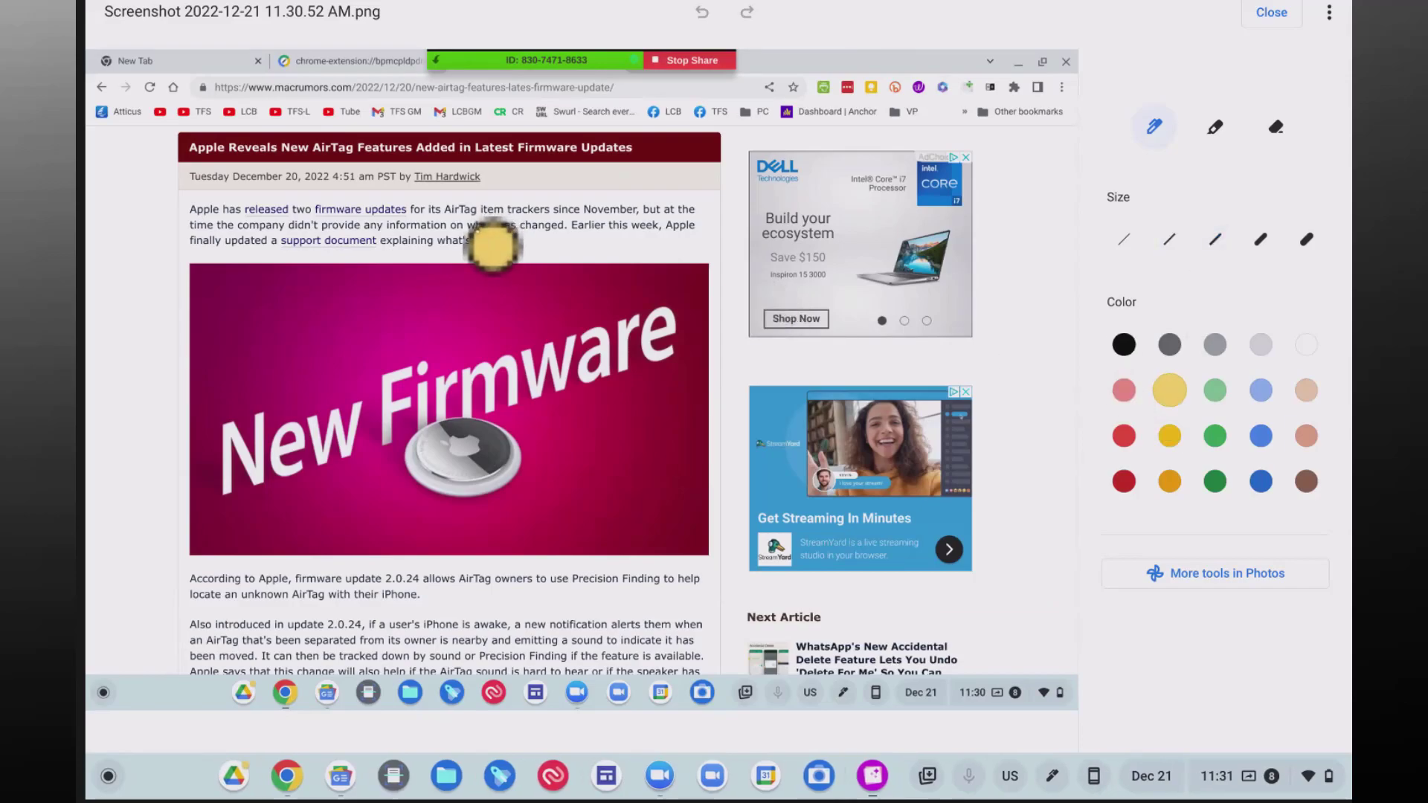
mouse_move(169, 252)
mouse_down()
mouse_move(730, 263)
mouse_move(698, 198)
mouse_move(157, 206)
mouse_move(177, 232)
mouse_up()
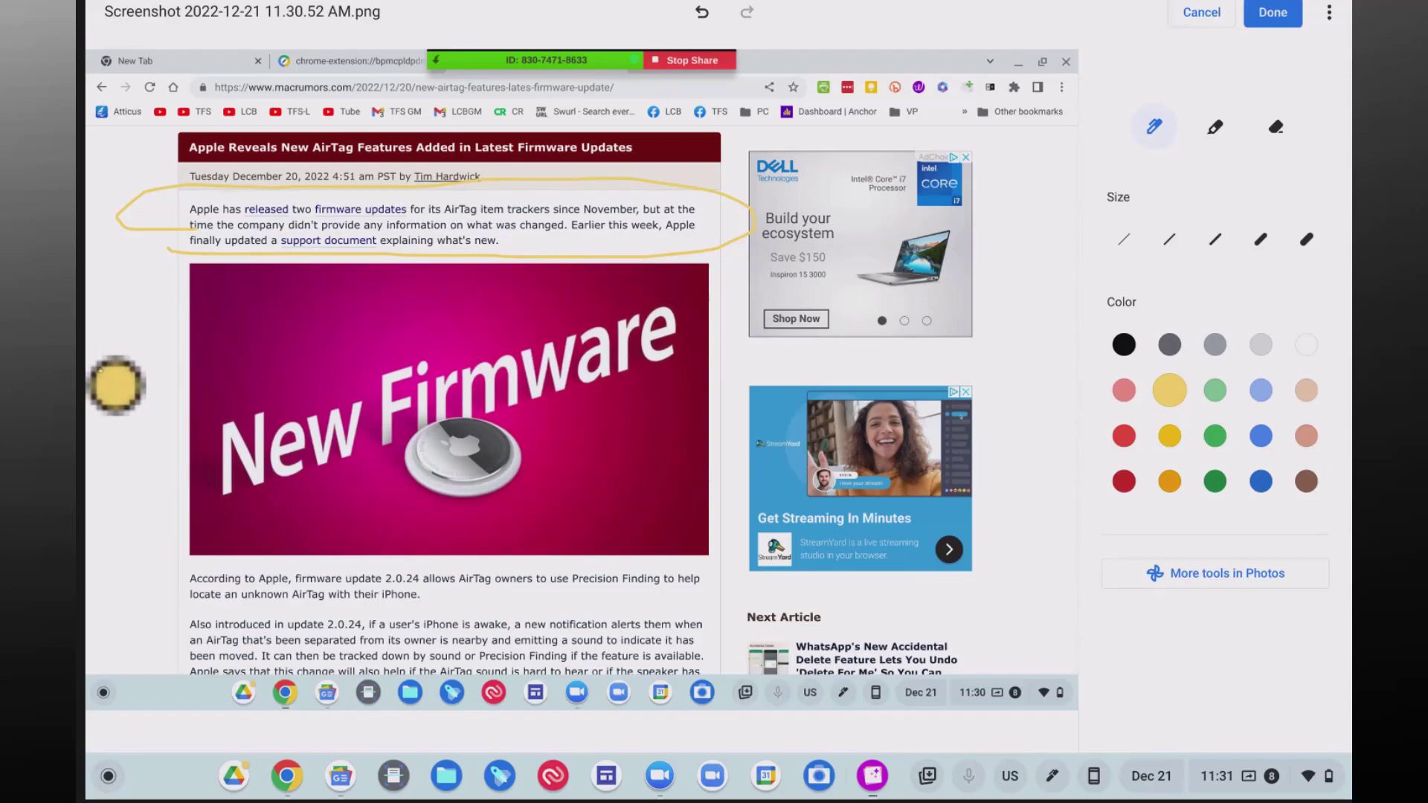
mouse_move(103, 369)
mouse_down()
mouse_move(220, 328)
mouse_move(301, 269)
mouse_move(286, 260)
mouse_move(313, 265)
mouse_move(253, 322)
mouse_move(202, 327)
mouse_up()
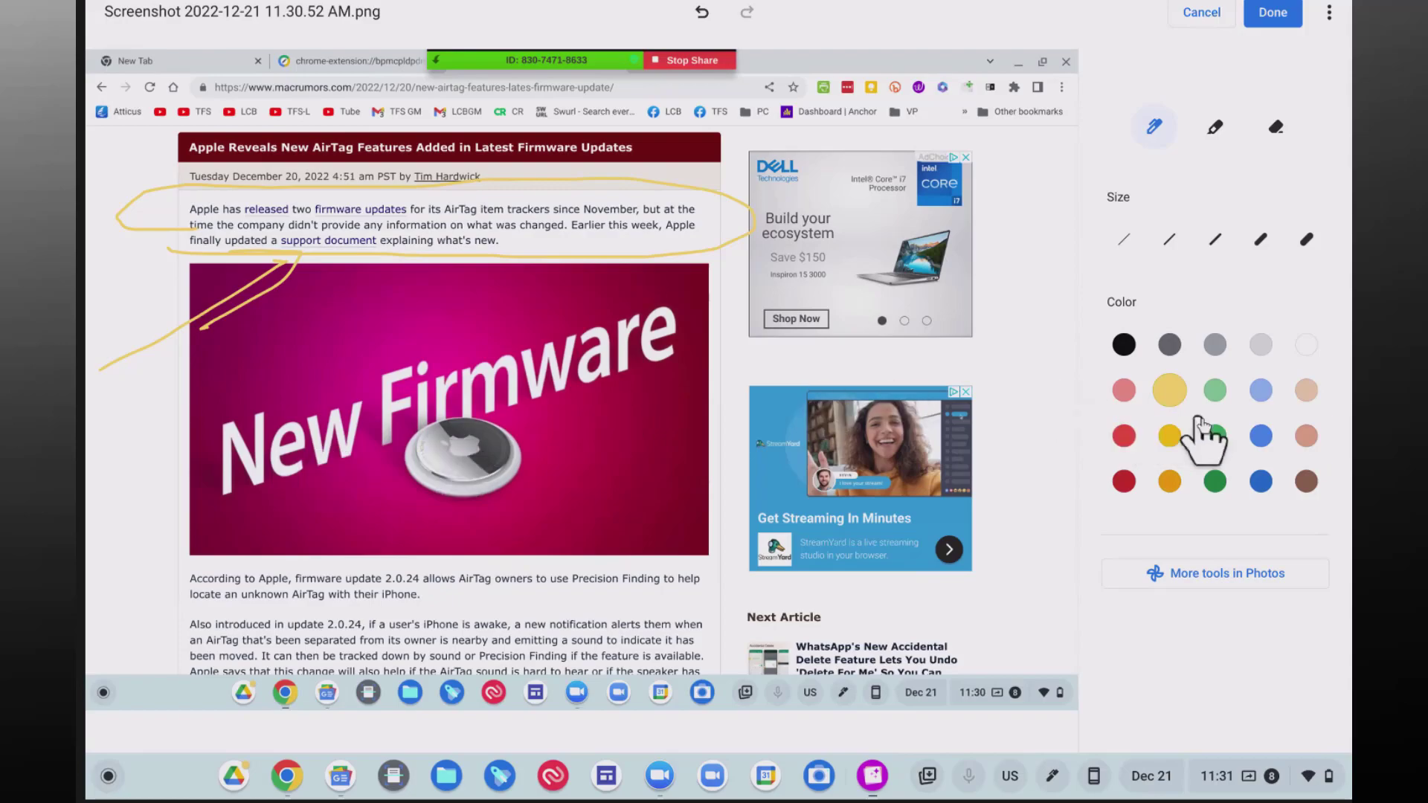
Circle the firmware update 2.0.24 line in orange and discard the screenshot annotations
click(1180, 482)
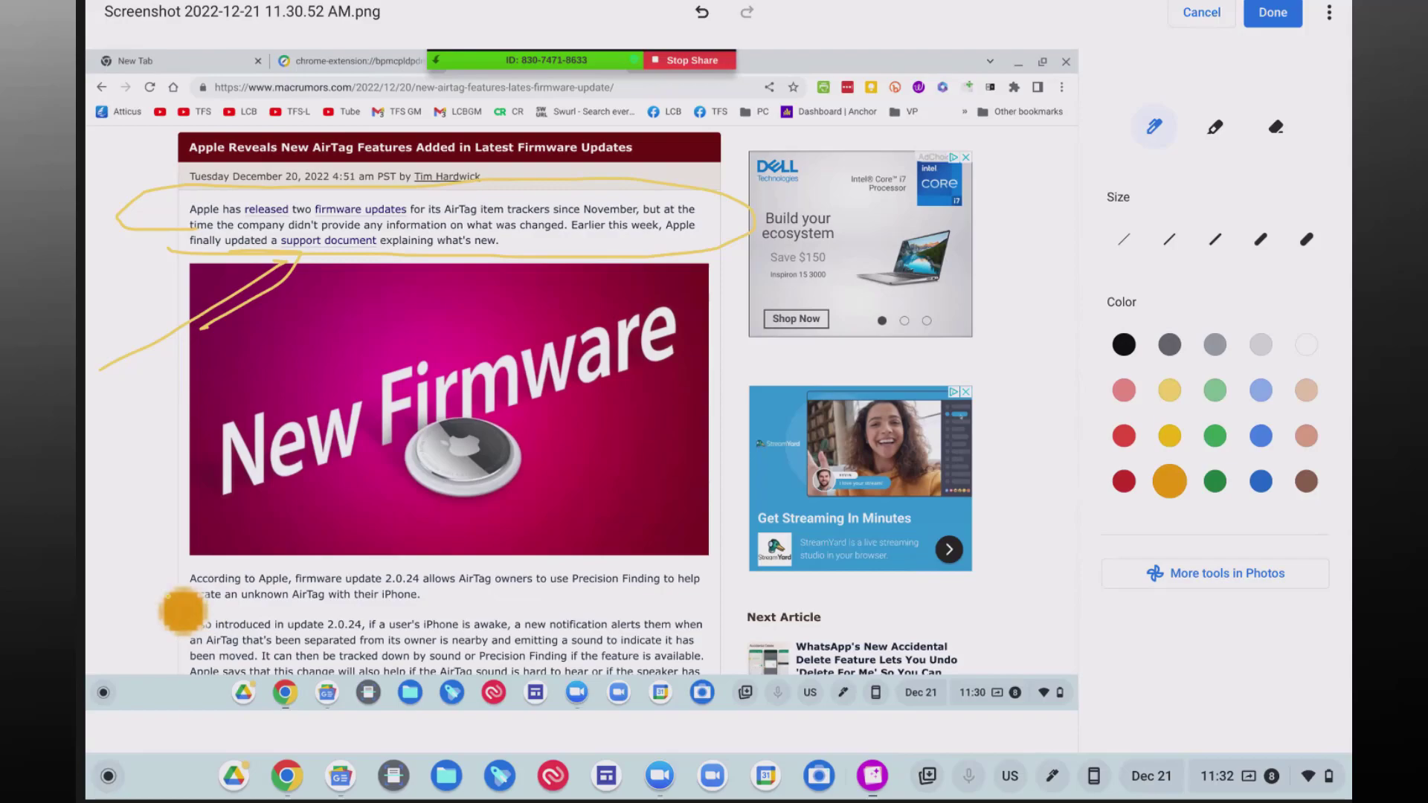
mouse_move(169, 595)
mouse_down()
mouse_move(663, 605)
mouse_move(743, 559)
mouse_move(516, 579)
mouse_move(182, 567)
mouse_move(152, 583)
mouse_move(195, 603)
mouse_up()
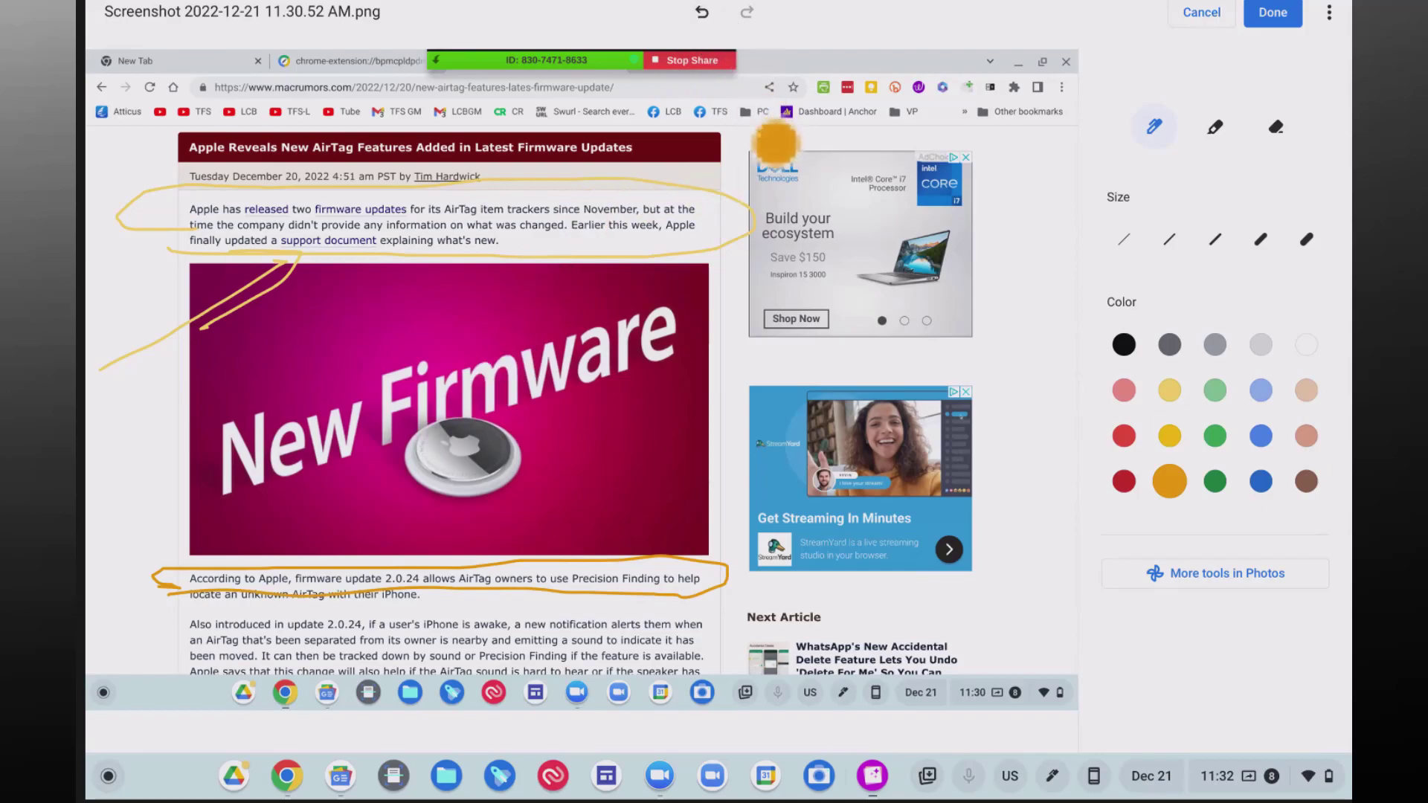
key(Escape)
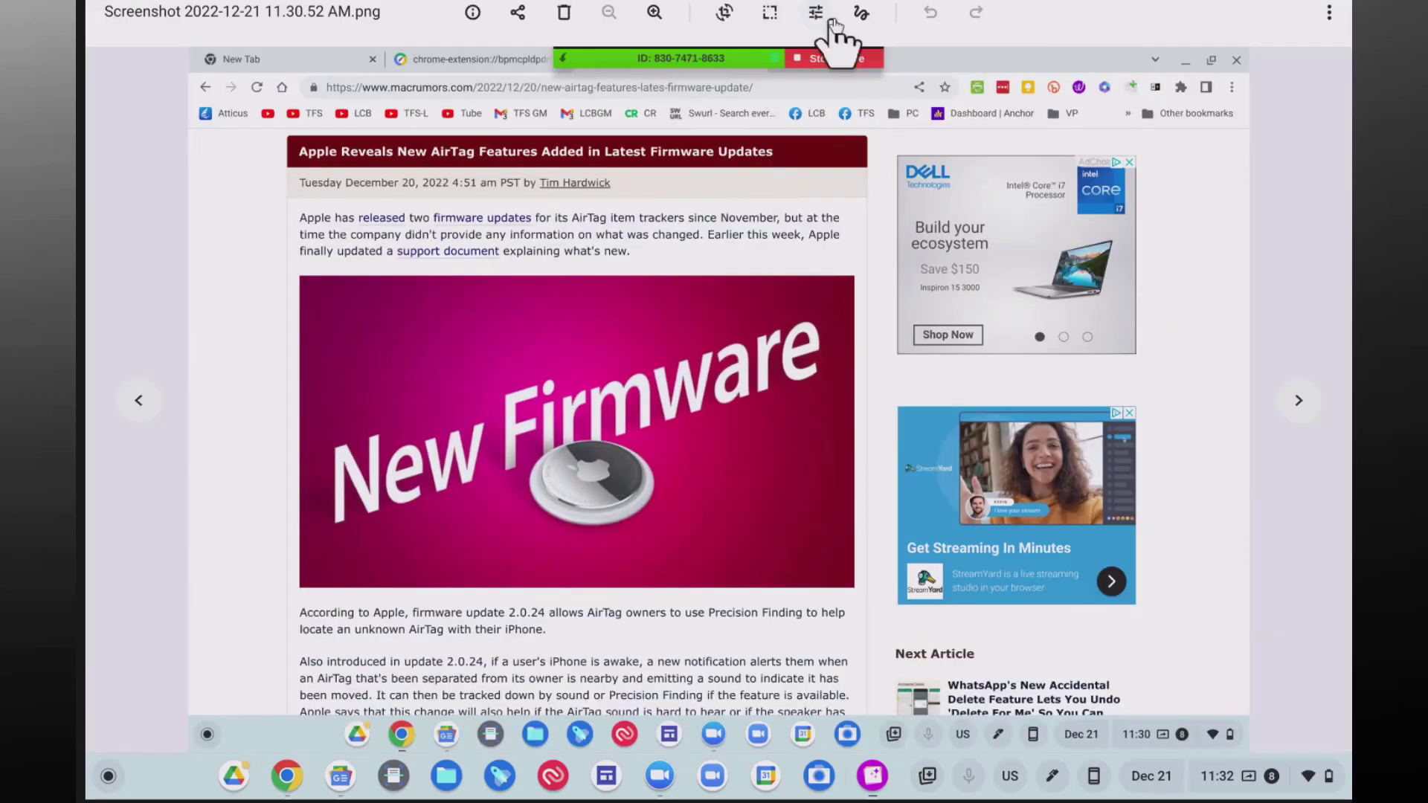
Share the screenshot through Gmail
click(515, 12)
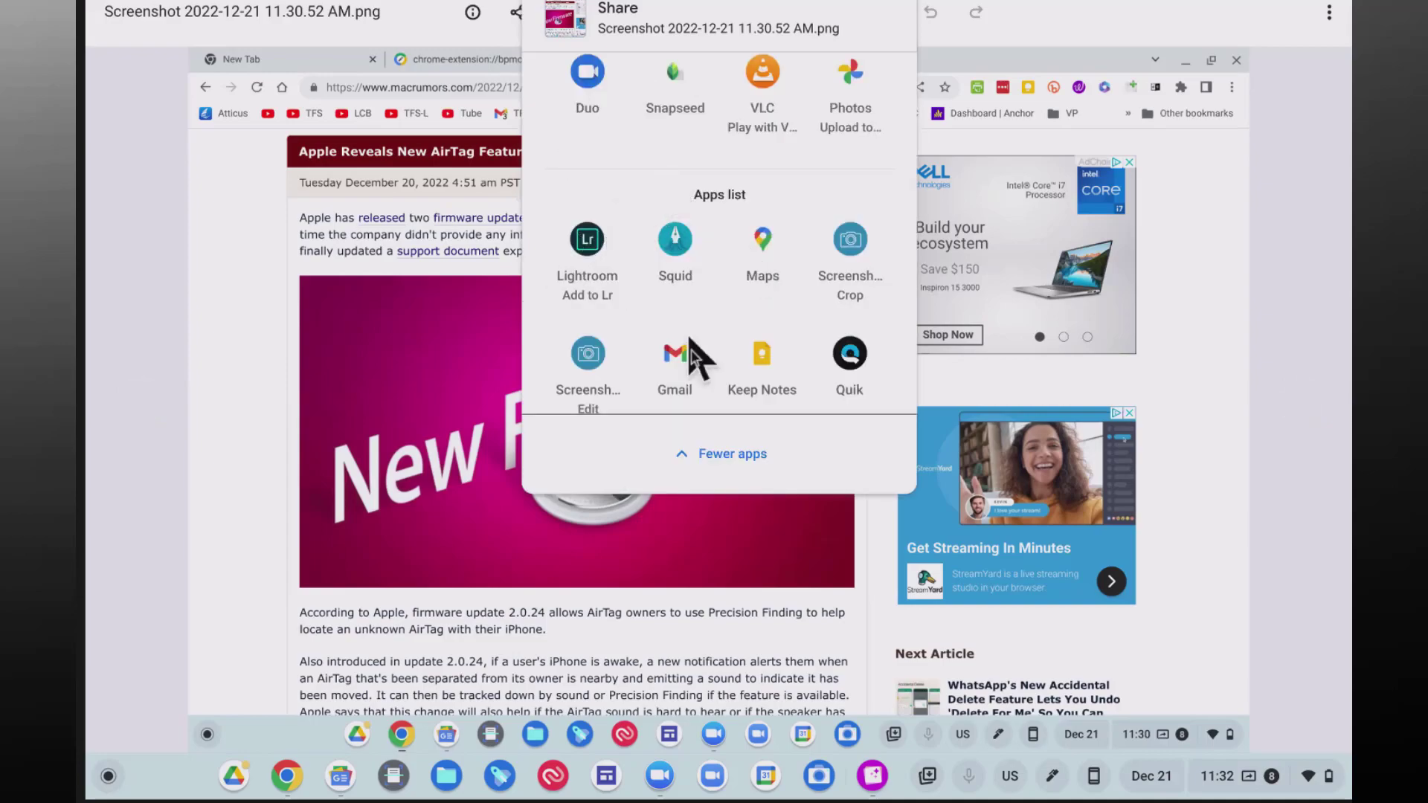
click(687, 375)
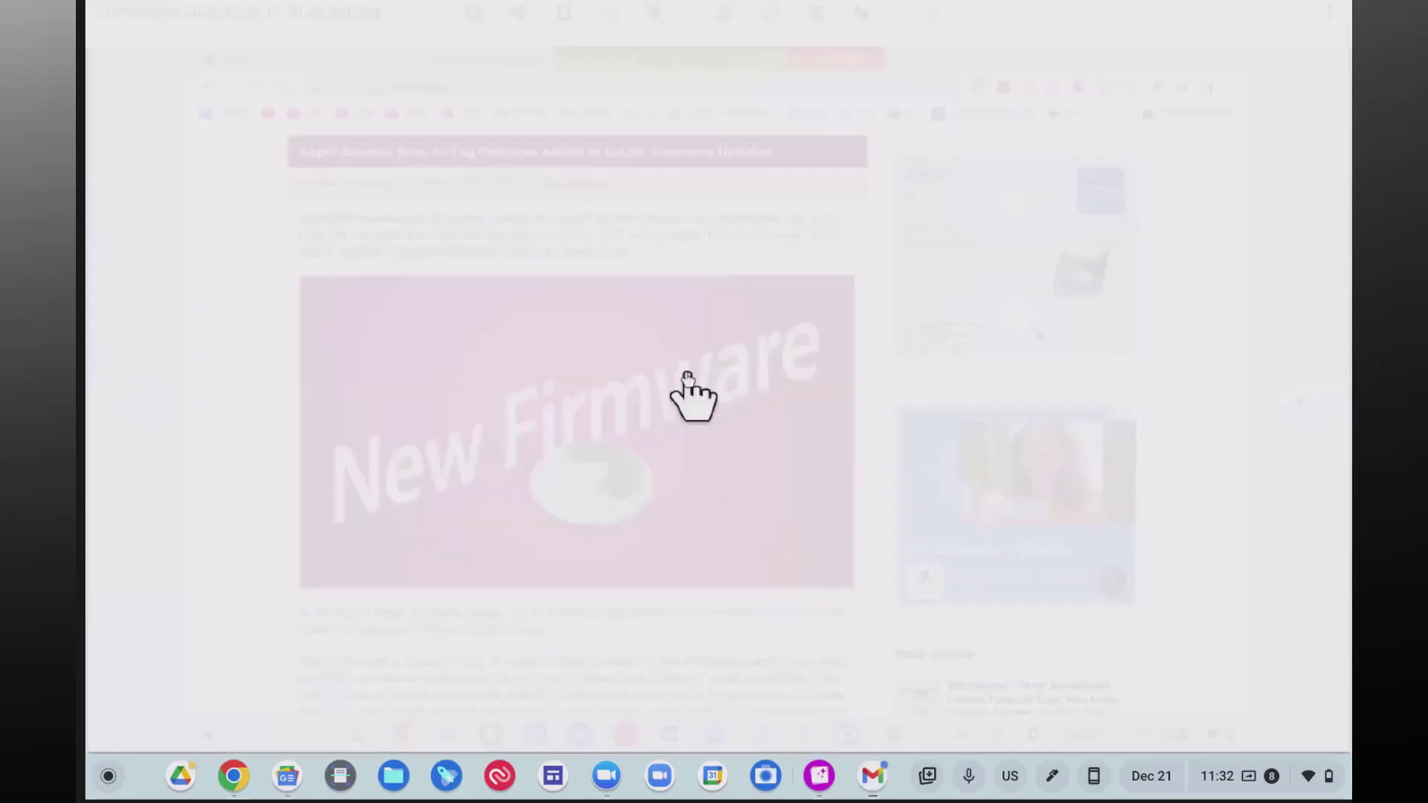